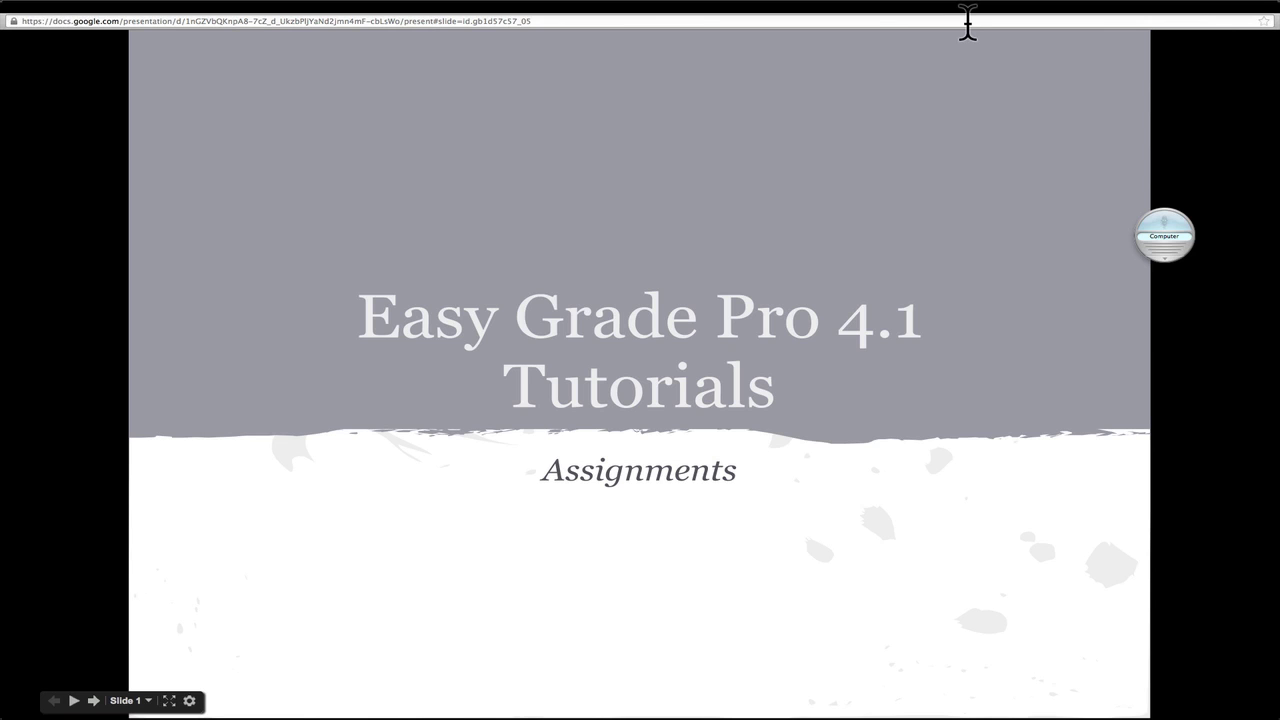
Advance the slideshow to slide 2, 'assignment lesson objectives'
{"action": "key", "text": "Right"}
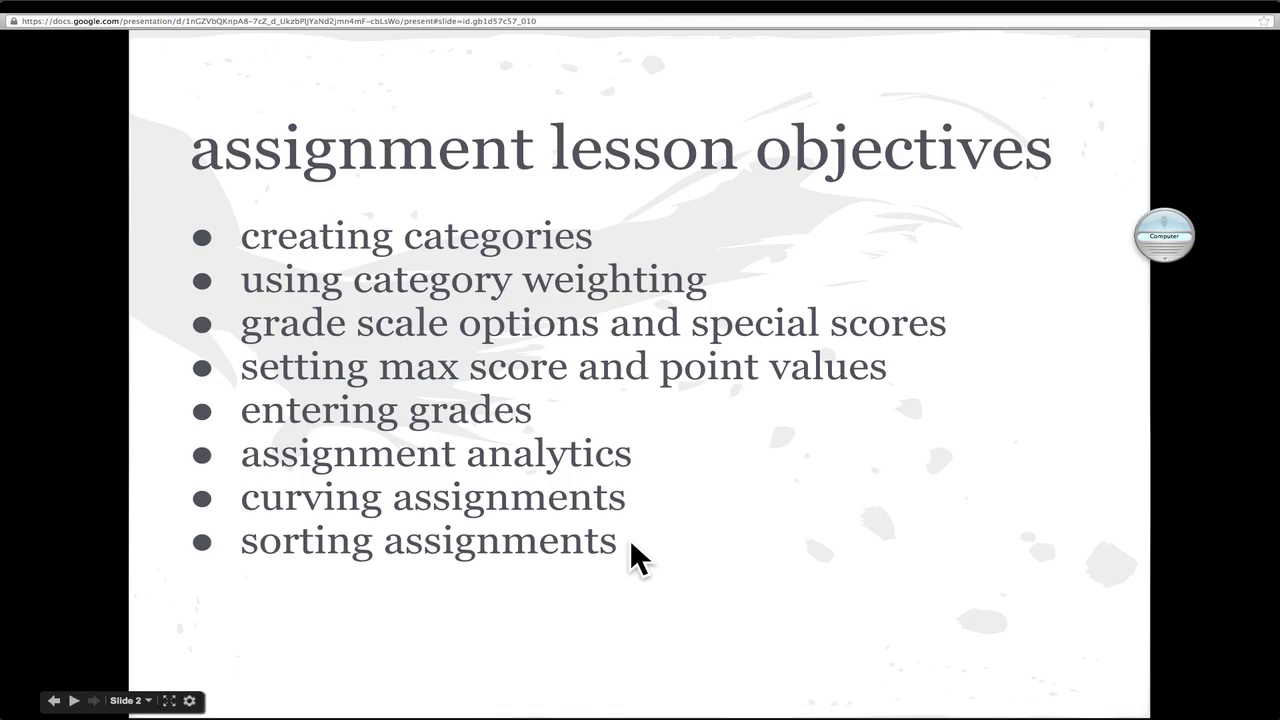
Switch to Easy Grade Pro and open CHEMISTRY p6 Class Options on the Category tab
{"action": "key", "text": "ctrl+Up"}
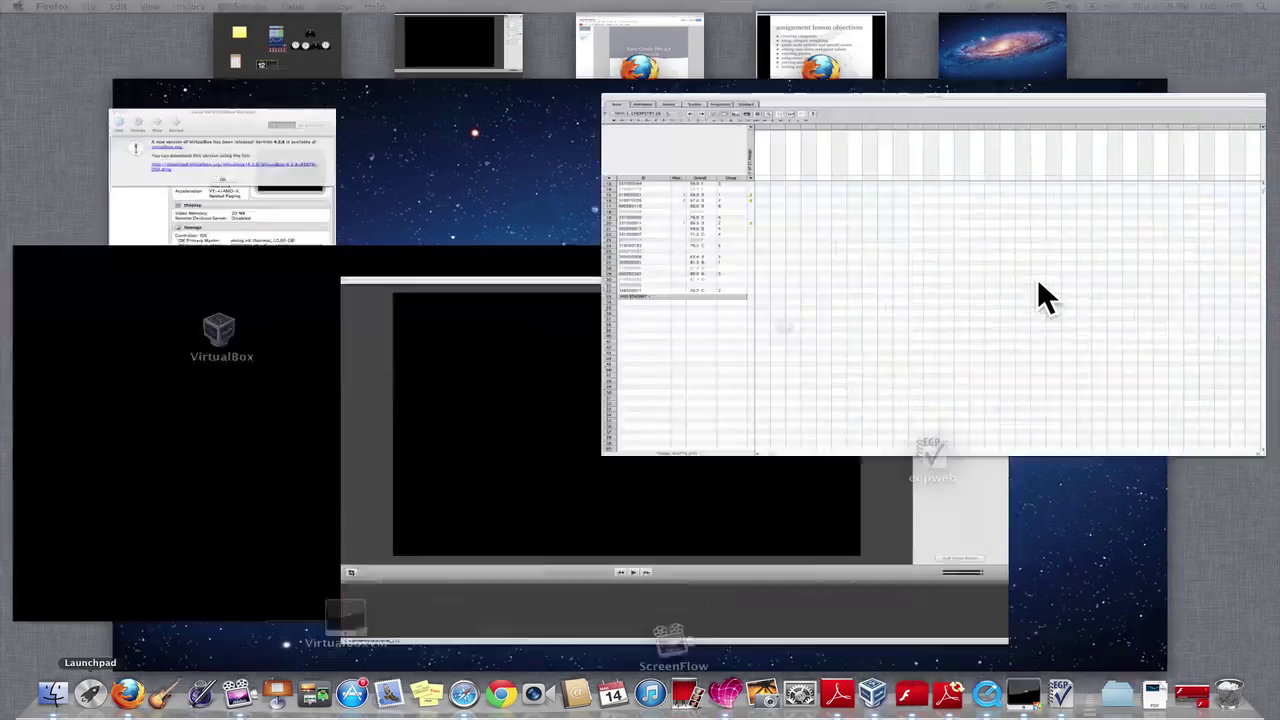
{"action": "left_click", "coordinate": [1037, 296]}
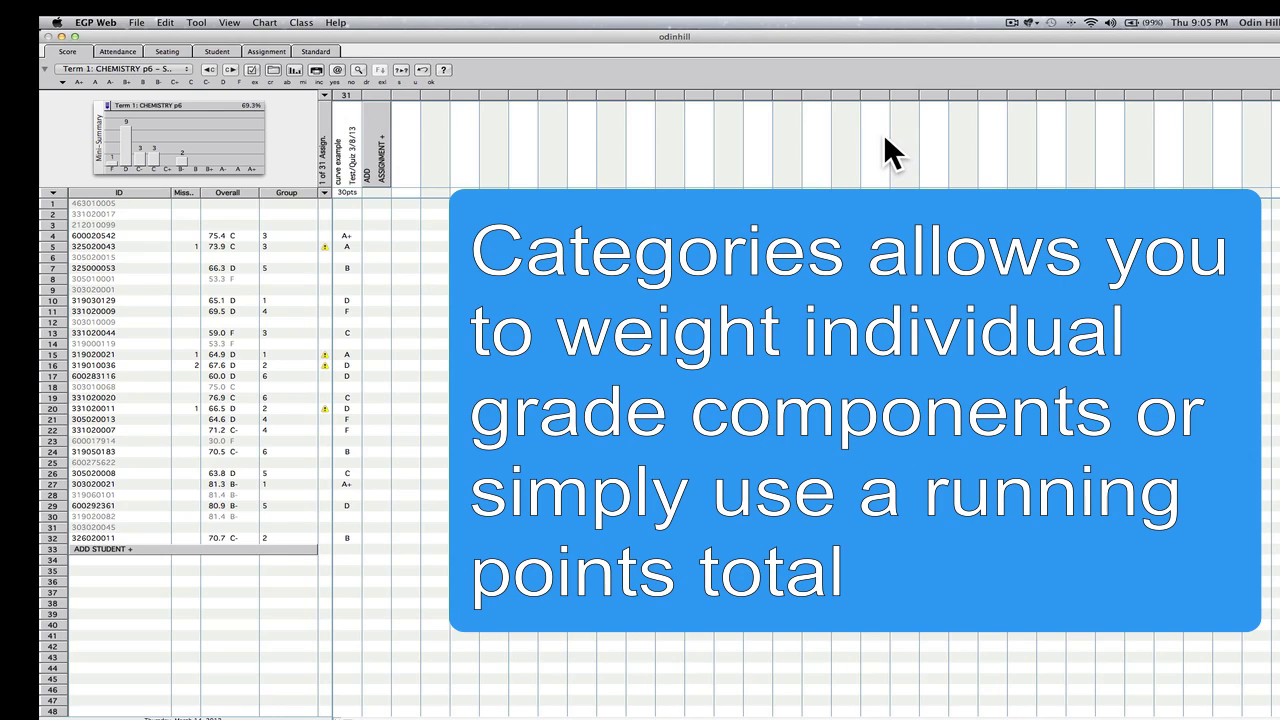
{"action": "left_click", "coordinate": [167, 23]}
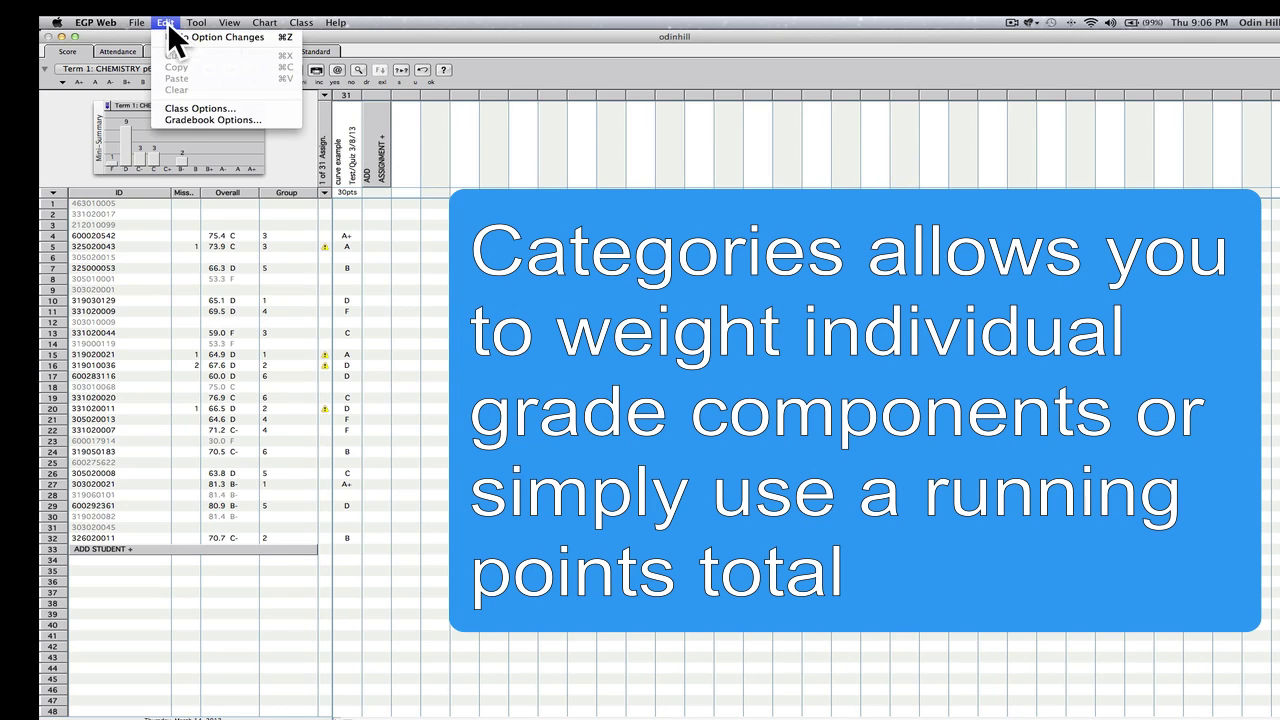
{"action": "left_click", "coordinate": [177, 103]}
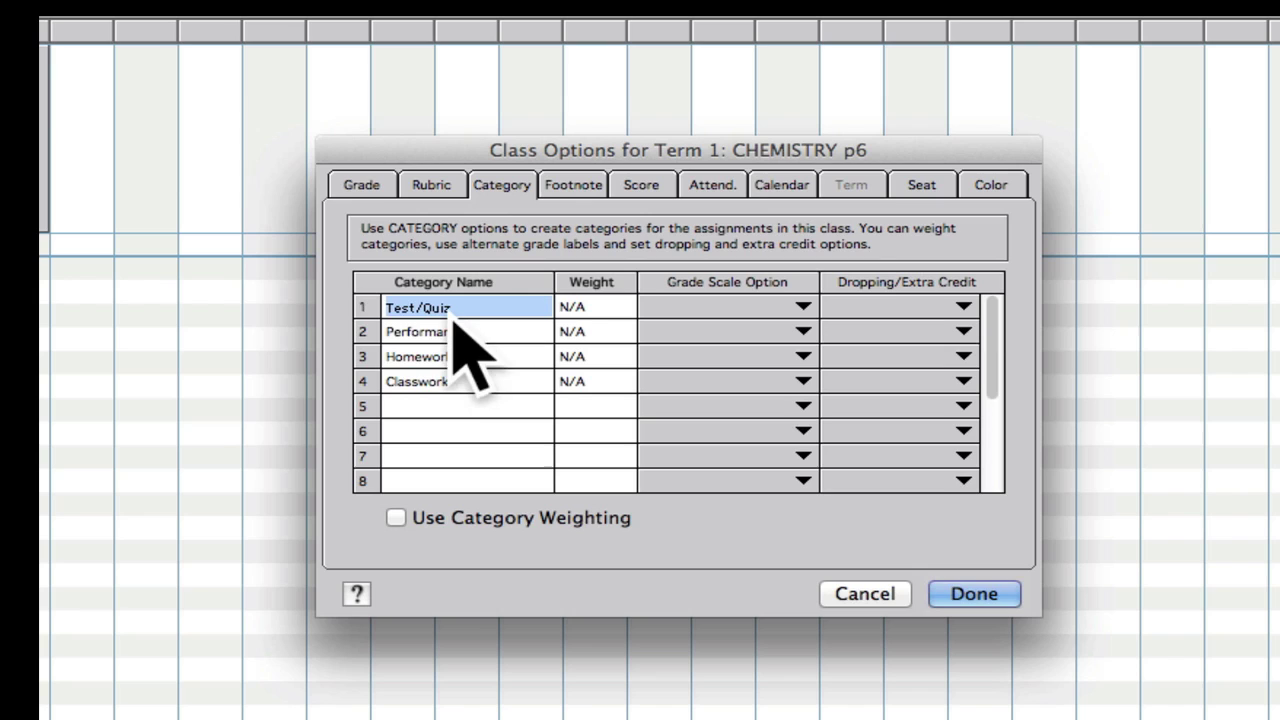
{"action": "left_click", "coordinate": [420, 406]}
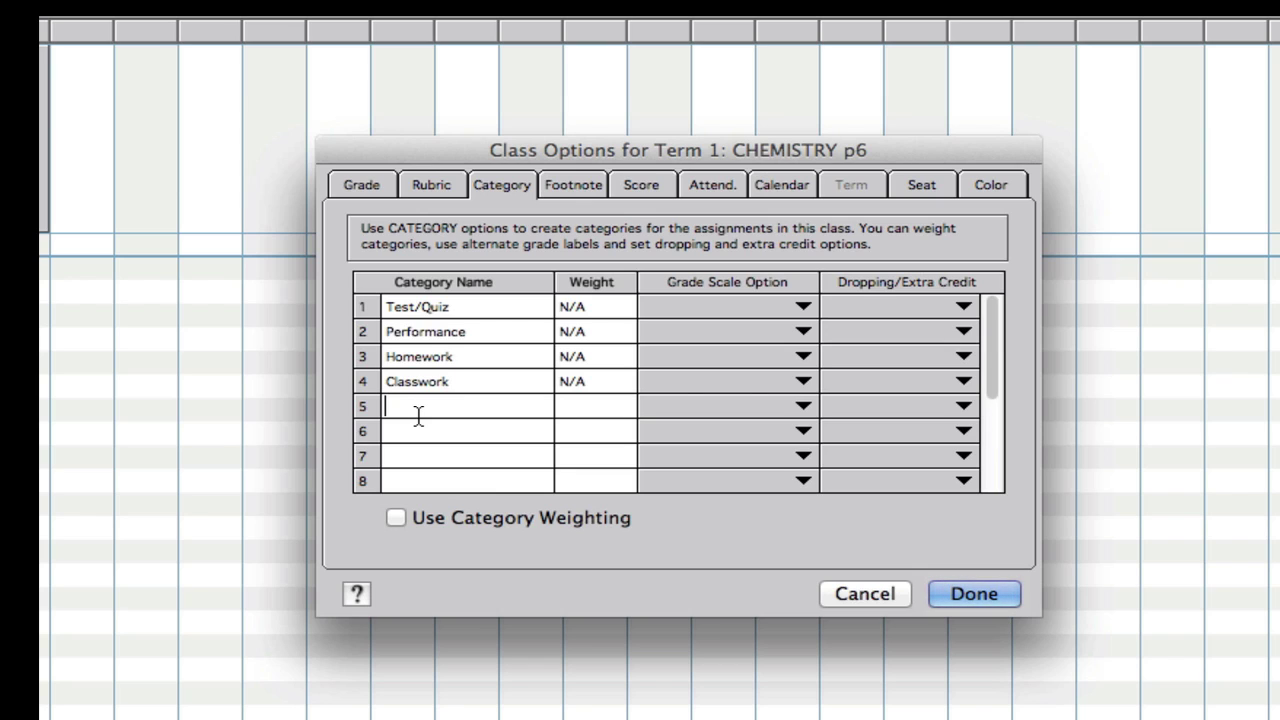
Enable category weighting at 25 each and review the grade scale and dropping/extra credit options
{"action": "left_click", "coordinate": [396, 518]}
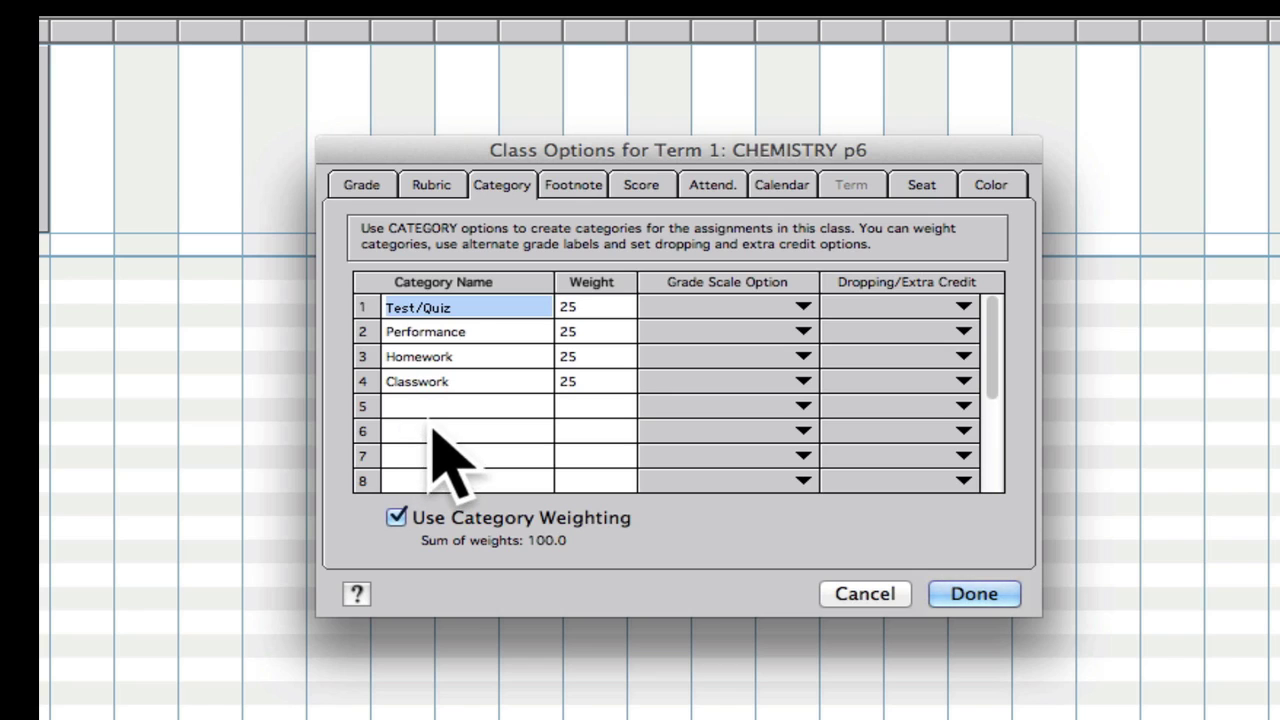
{"action": "left_click", "coordinate": [748, 310]}
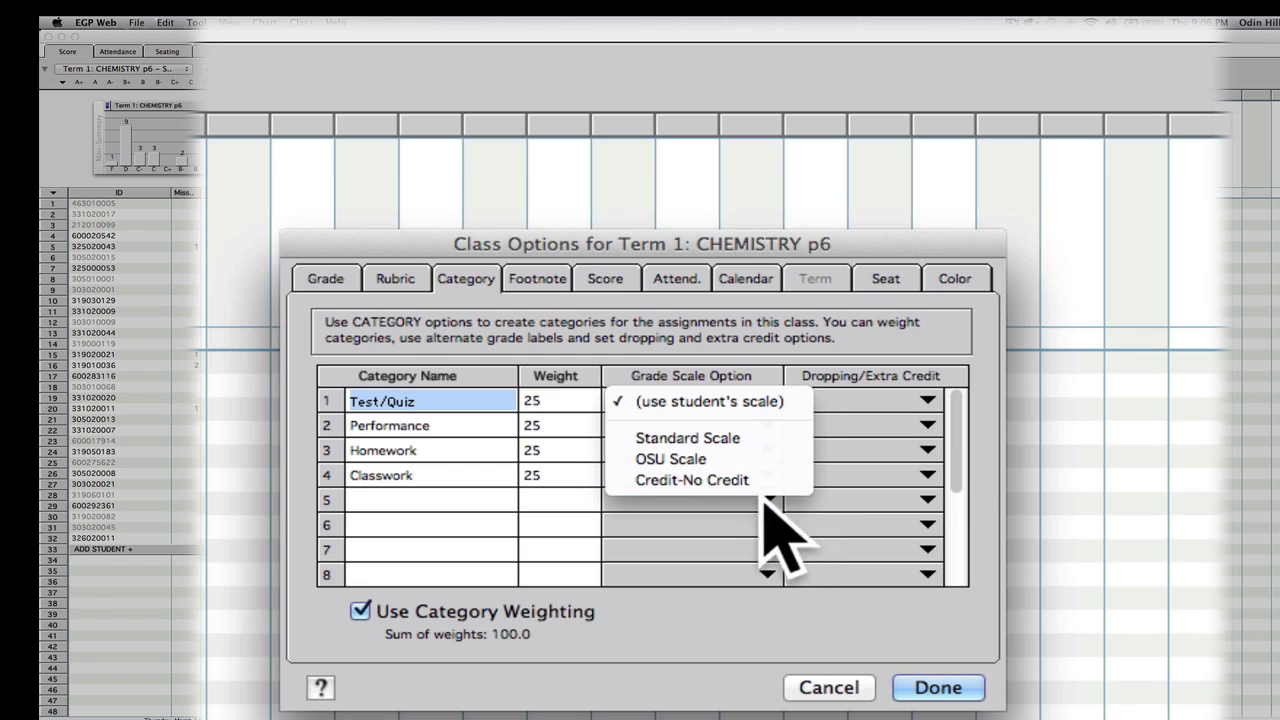
{"action": "left_click", "coordinate": [895, 383]}
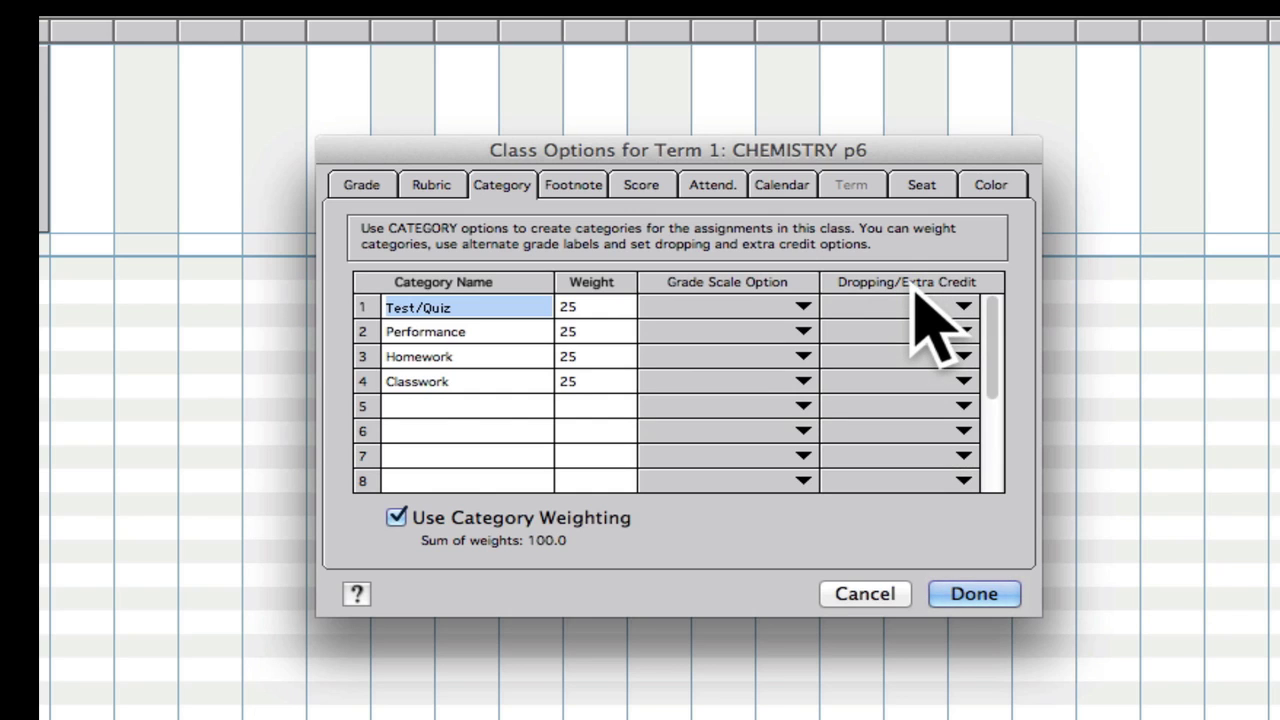
{"action": "left_click", "coordinate": [920, 306]}
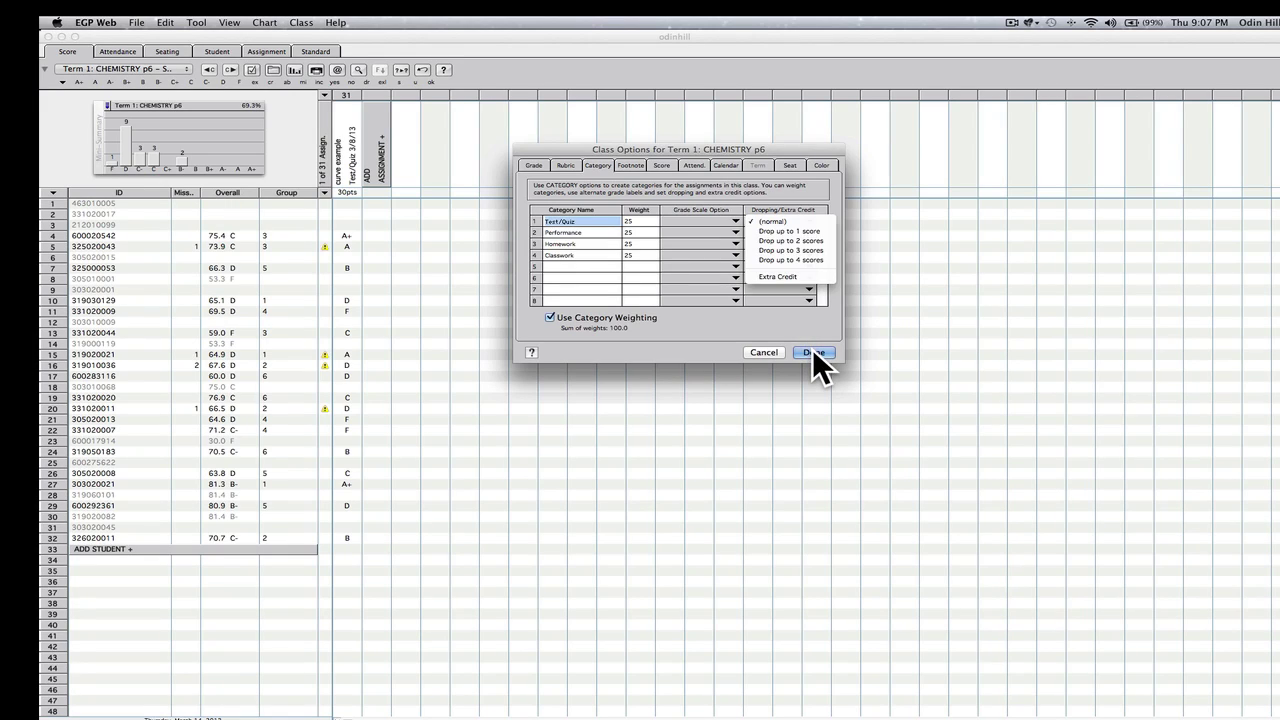
Confirm the weighting, then add assignment 'ch 3' with max score 10 and 20 points
{"action": "left_click", "coordinate": [811, 347]}
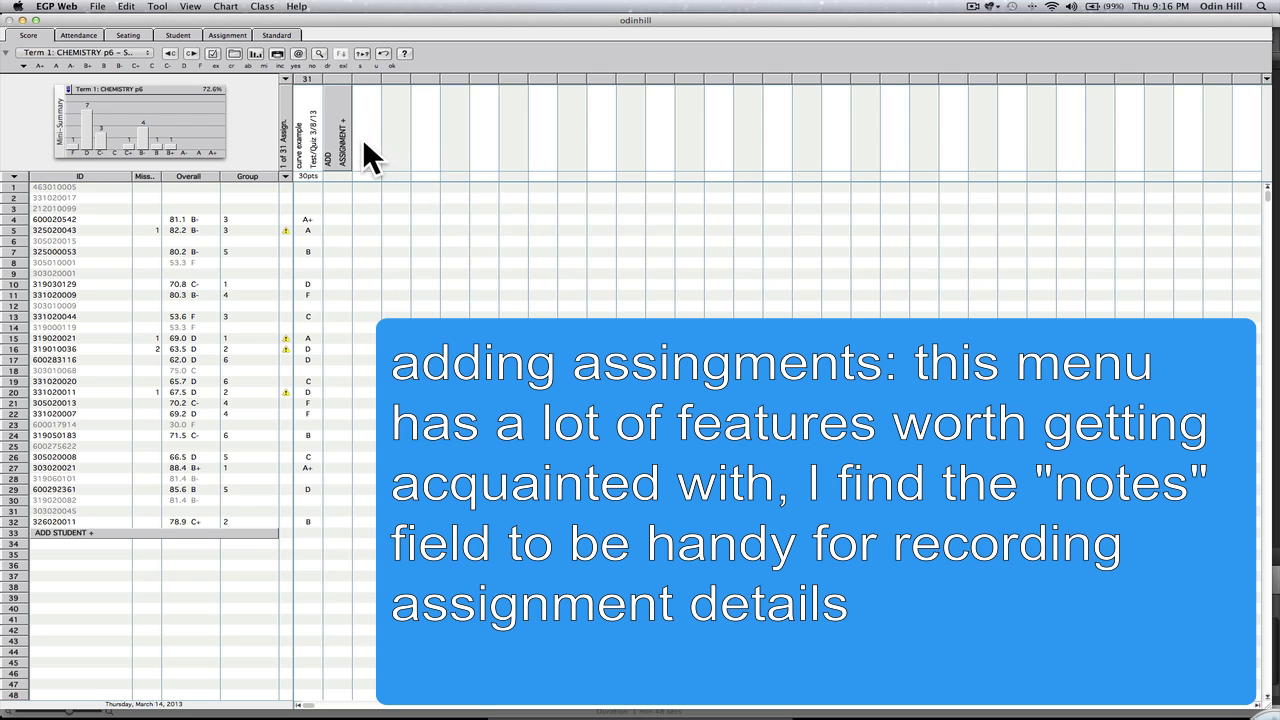
{"action": "left_click", "coordinate": [330, 140]}
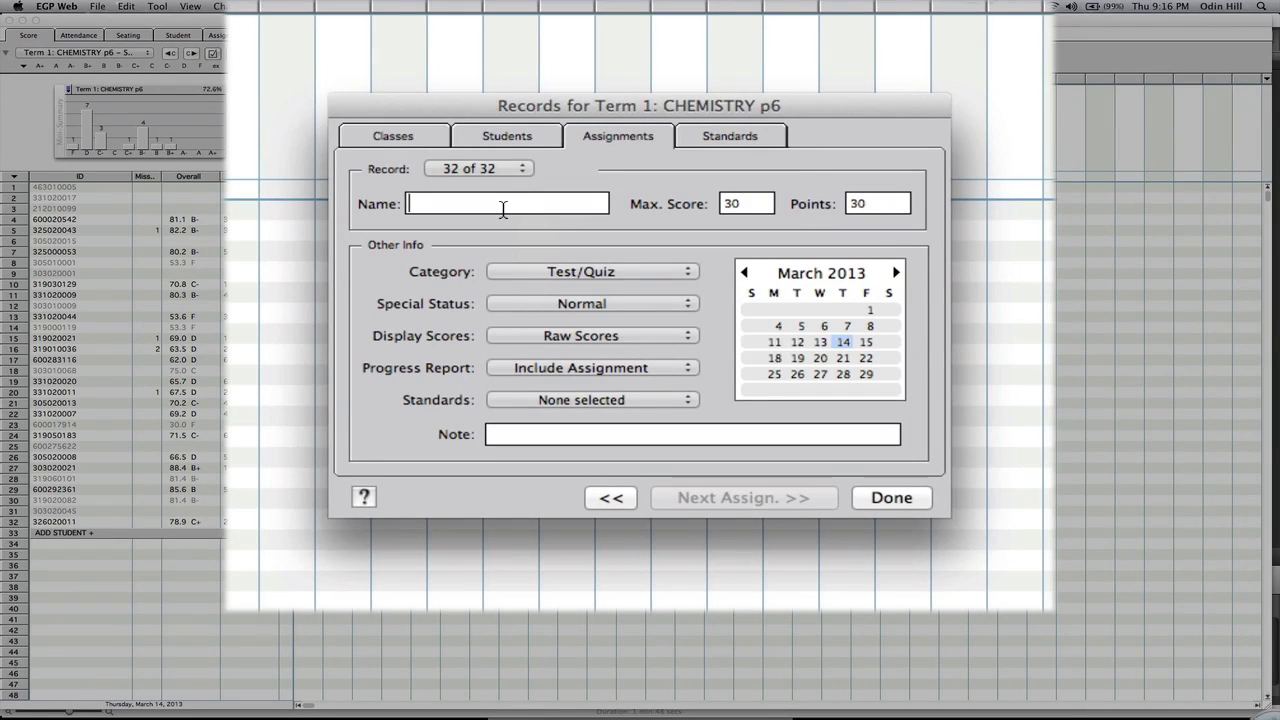
{"action": "type", "text": "ch 3"}
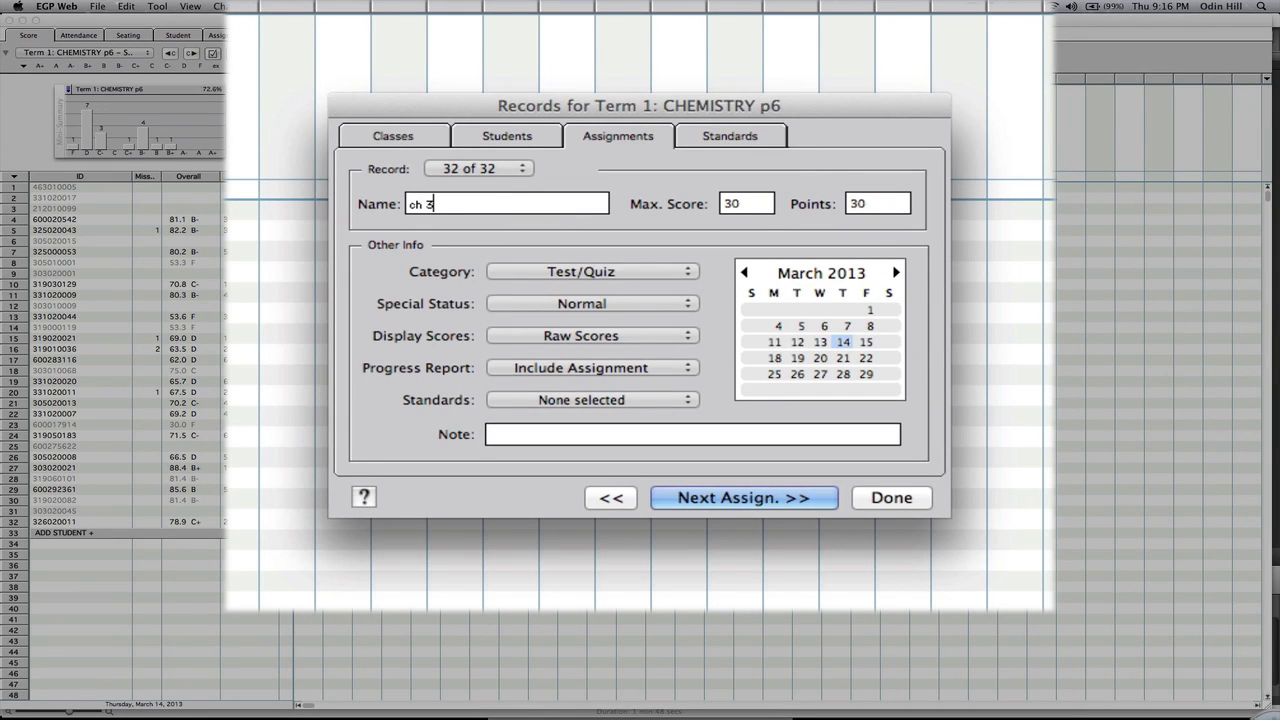
{"action": "left_click", "coordinate": [750, 204]}
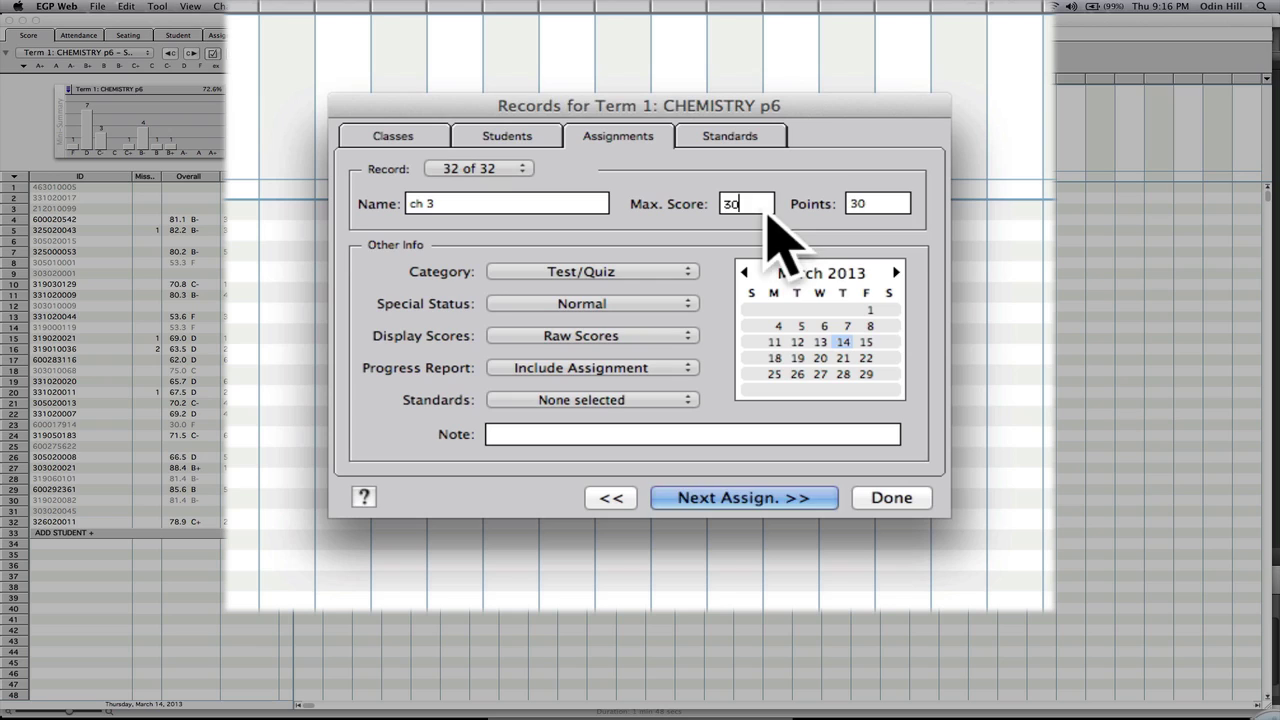
{"action": "key", "text": "BackSpace"}
{"action": "key", "text": "BackSpace"}
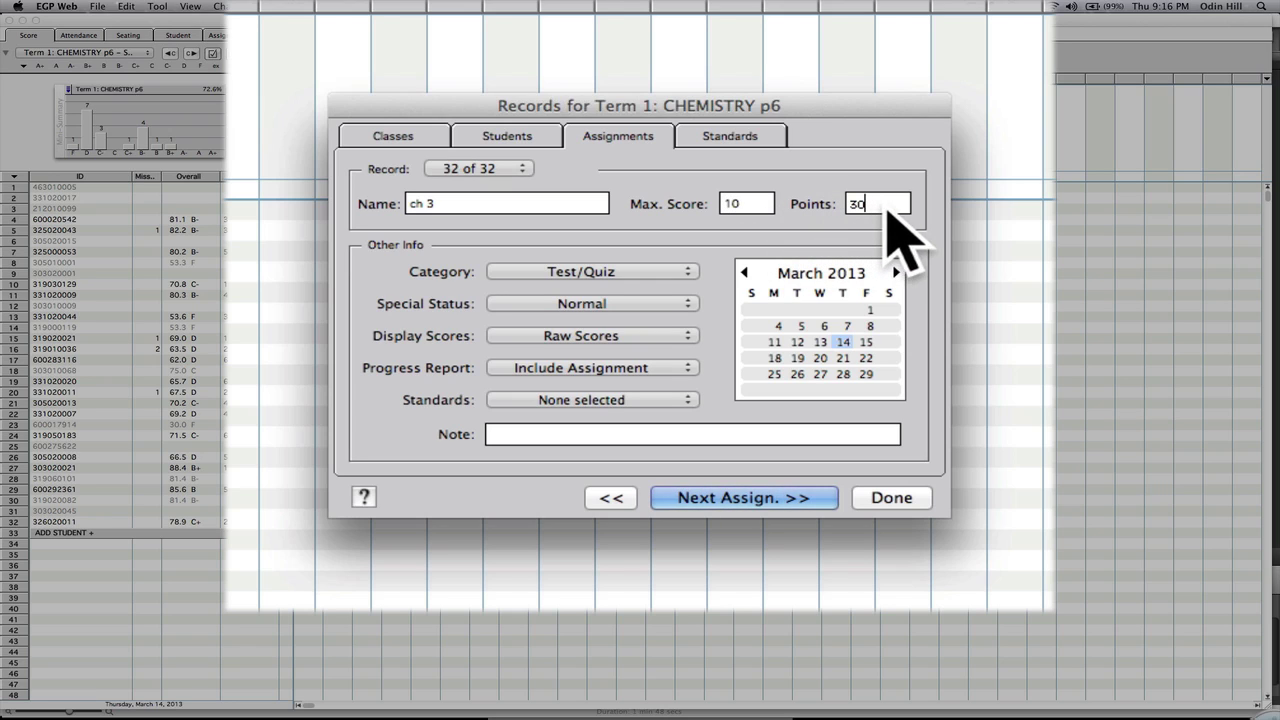
{"action": "left_click_drag", "start_coordinate": [887, 212], "coordinate": [845, 203]}
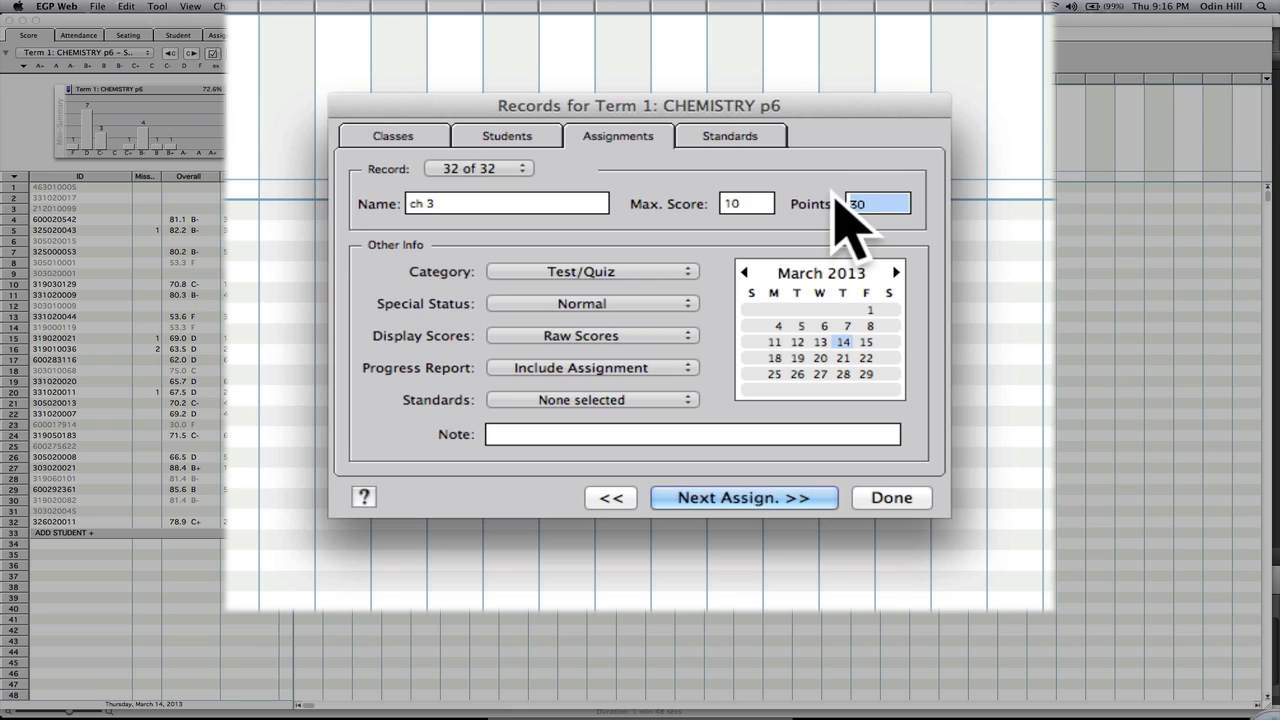
{"action": "type", "text": "2"}
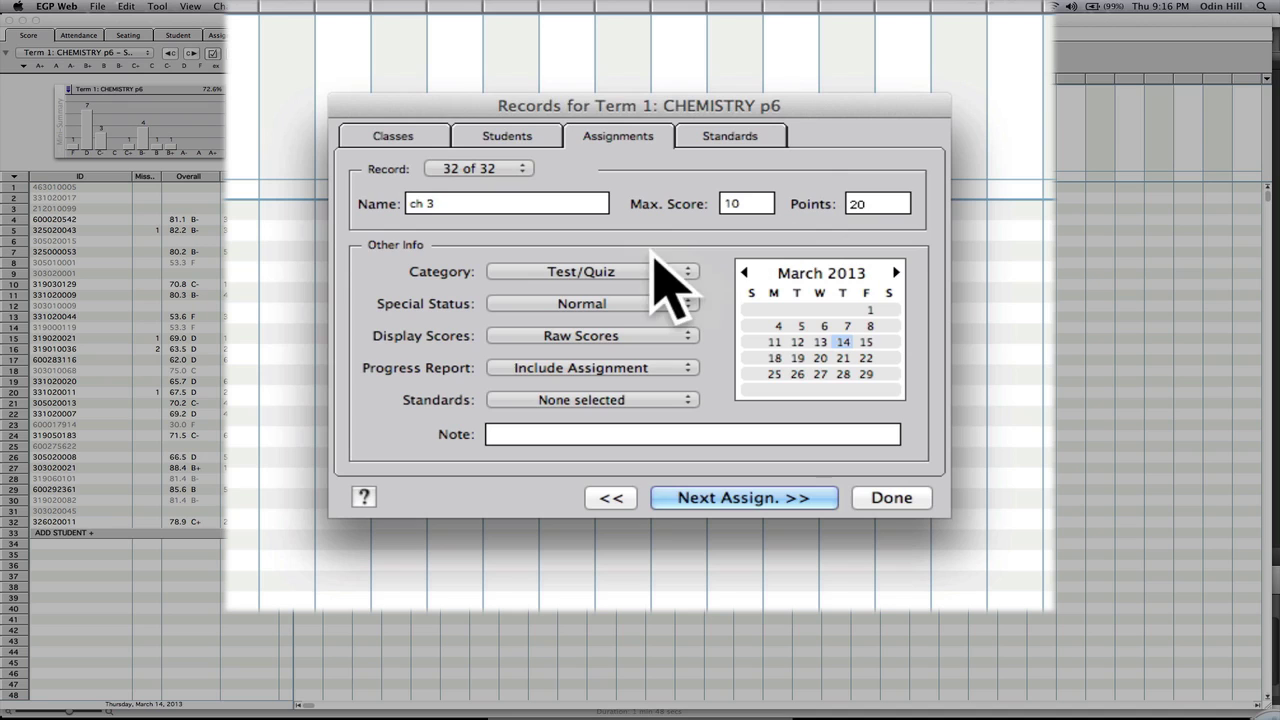
File ch 3 under Homework with Normal status, Raw Scores, progress-report inclusion and no standards
{"action": "left_click", "coordinate": [633, 273]}
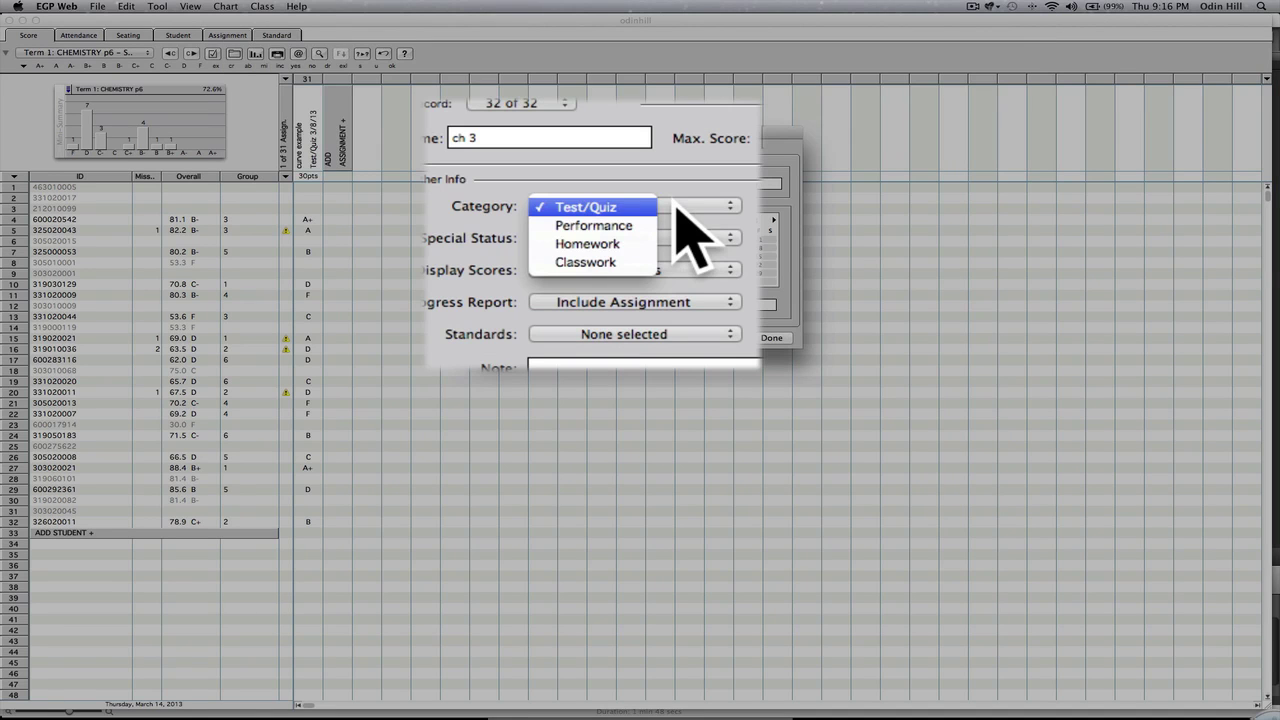
{"action": "left_click", "coordinate": [628, 246]}
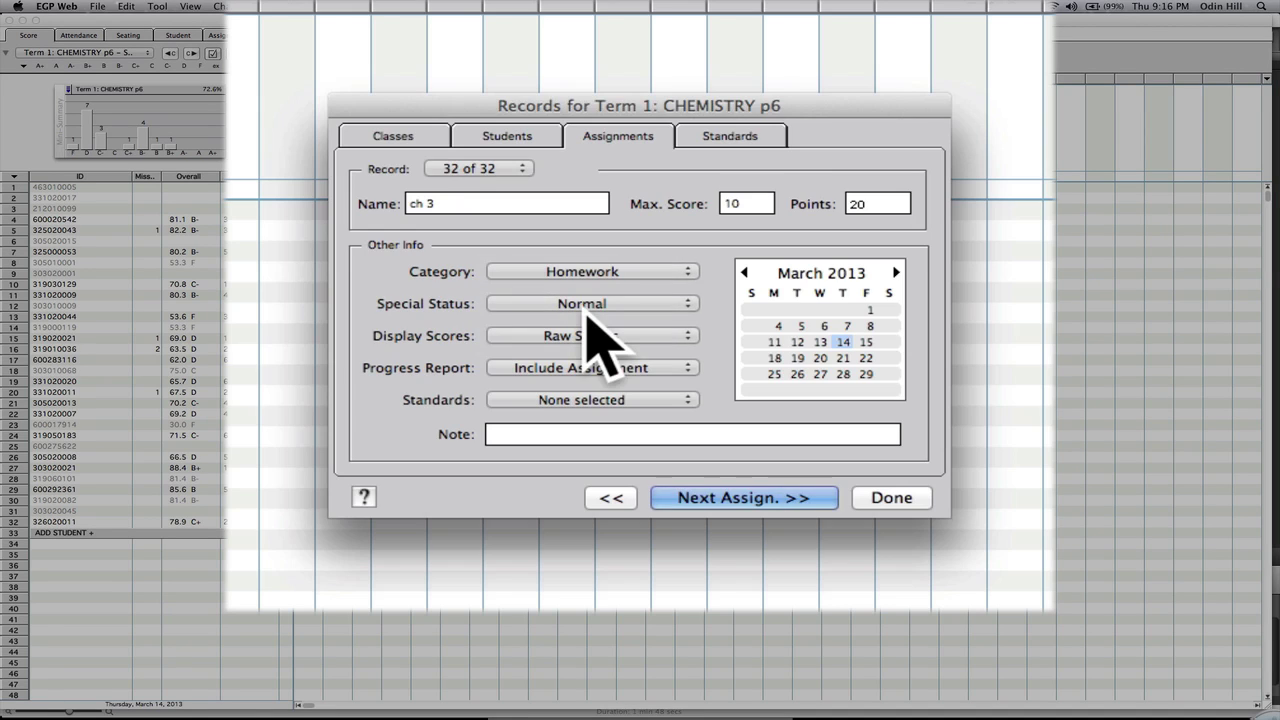
{"action": "left_click", "coordinate": [640, 238]}
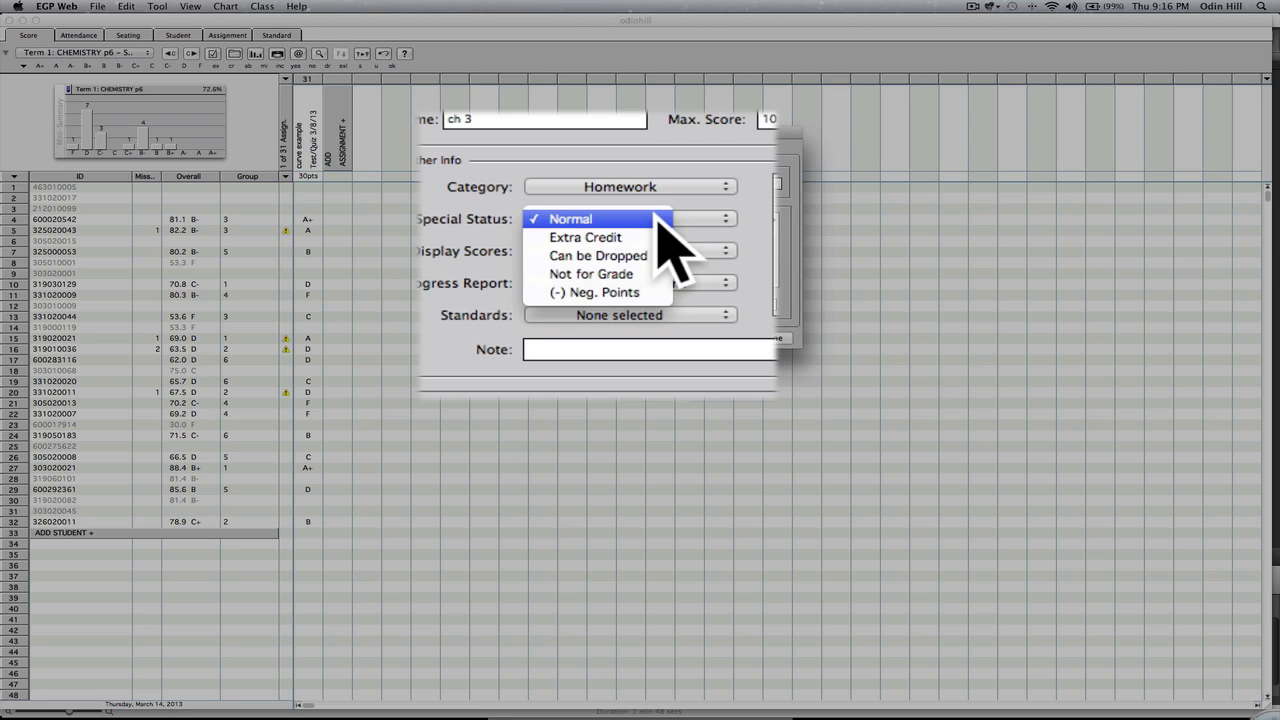
{"action": "left_click", "coordinate": [660, 218]}
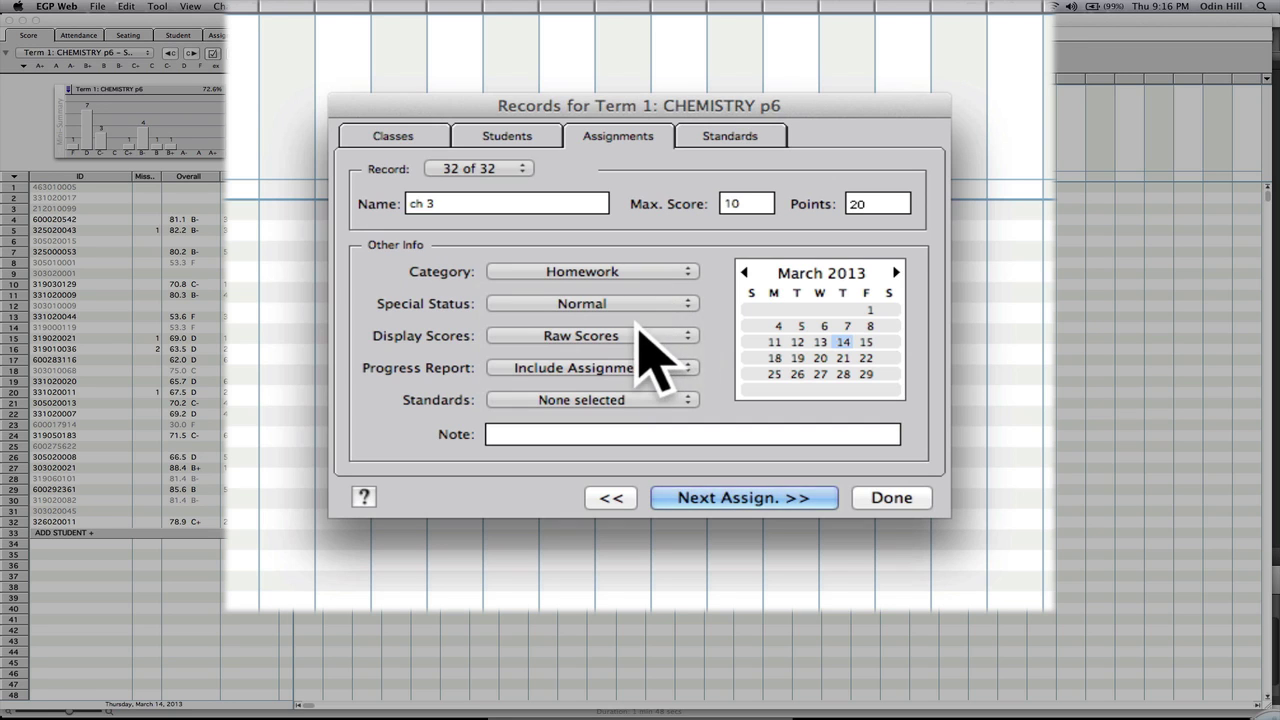
{"action": "left_click", "coordinate": [638, 330]}
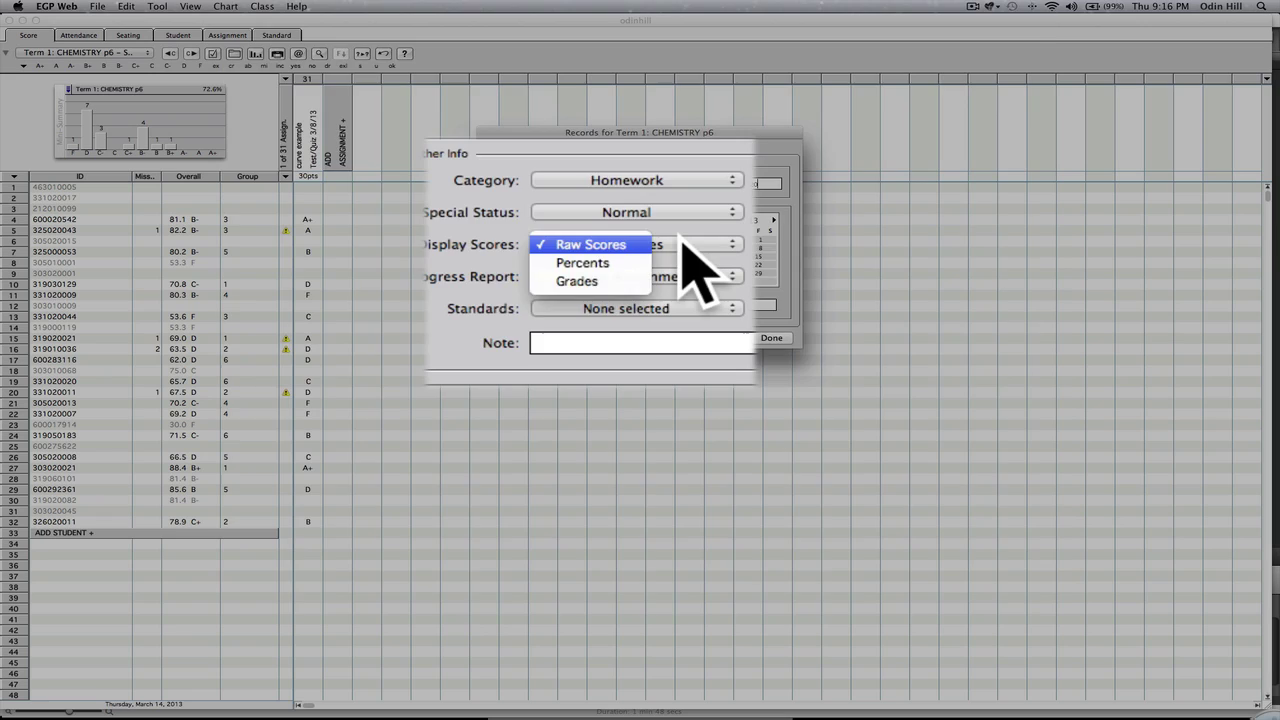
{"action": "left_click", "coordinate": [683, 243]}
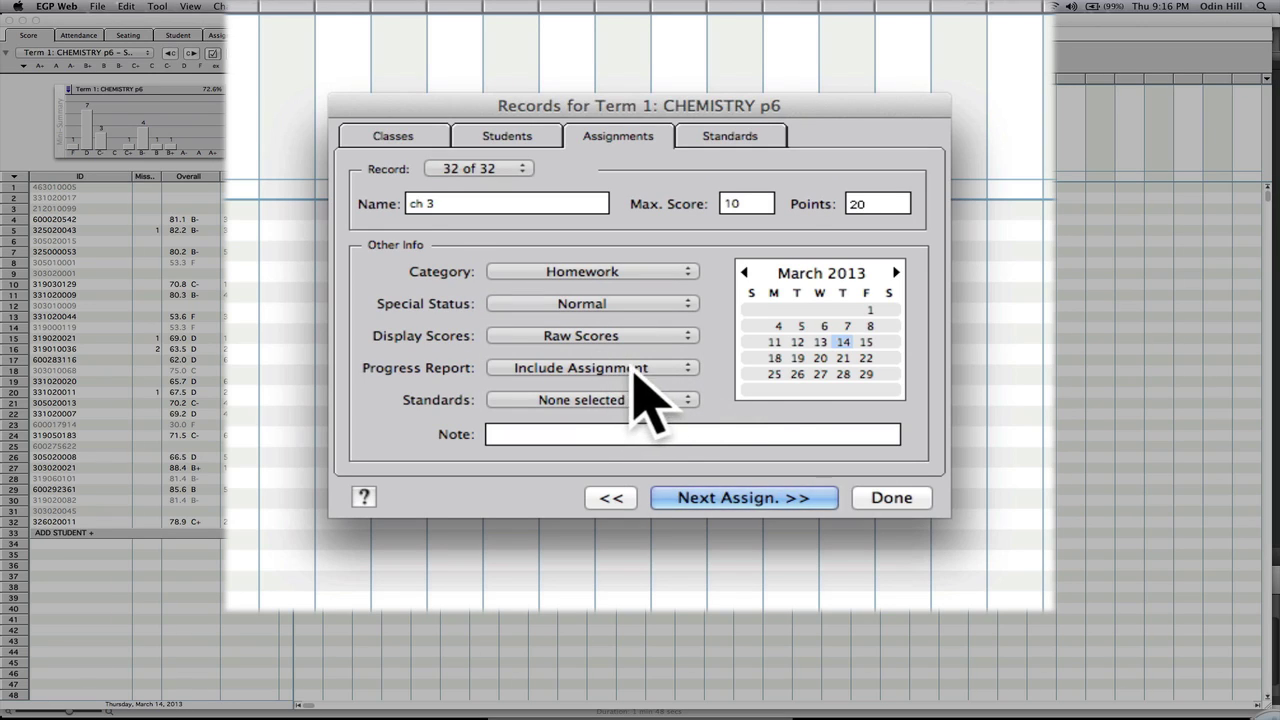
{"action": "left_click", "coordinate": [633, 370]}
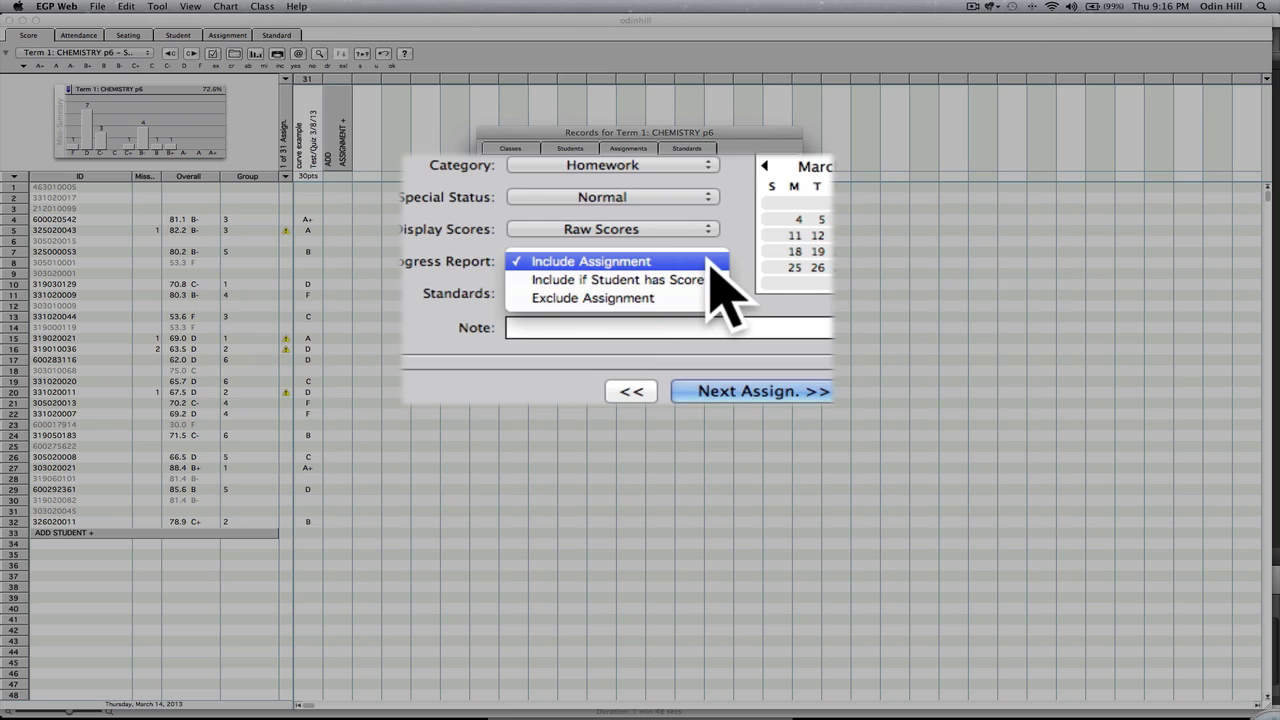
{"action": "left_click", "coordinate": [738, 246]}
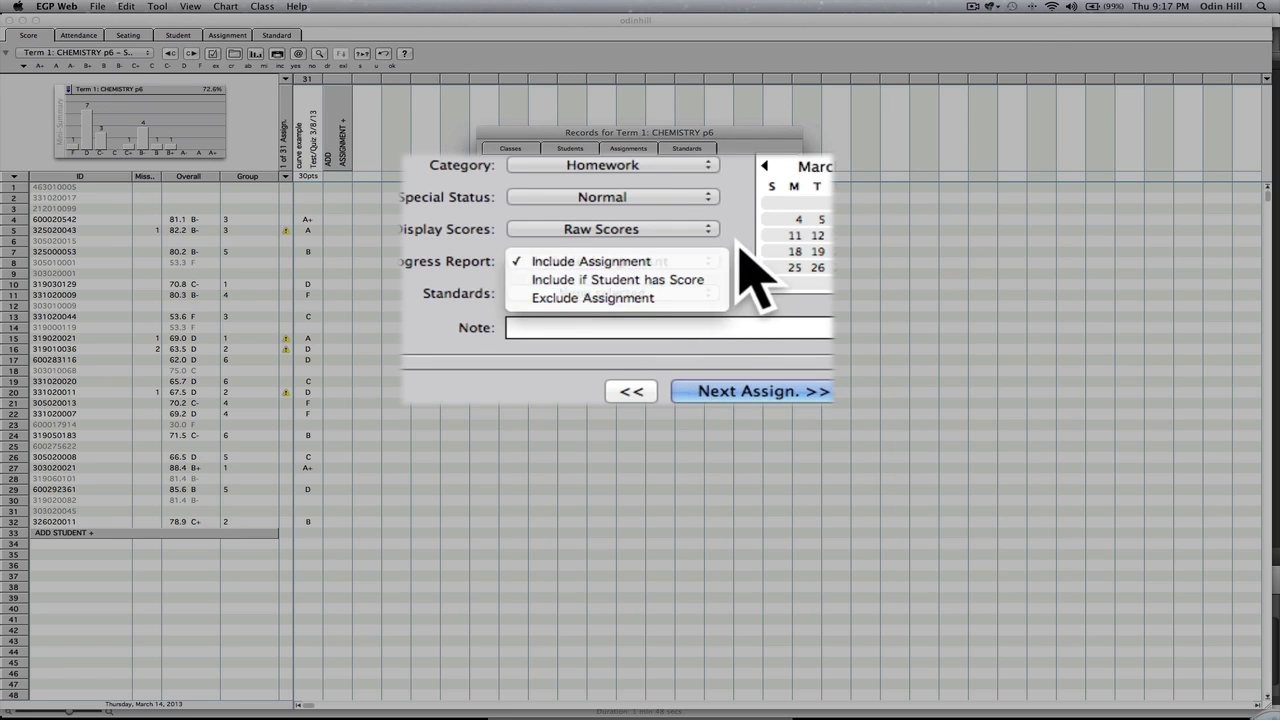
{"action": "left_click", "coordinate": [645, 404]}
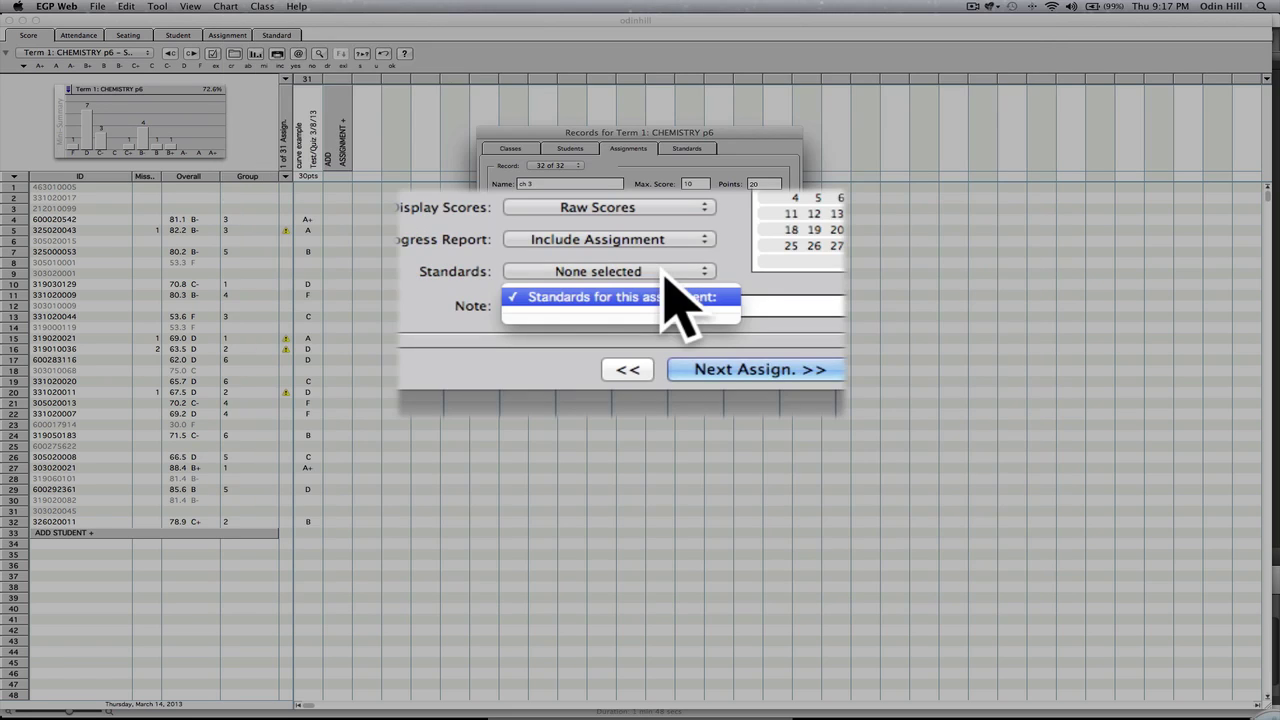
{"action": "left_click", "coordinate": [748, 277]}
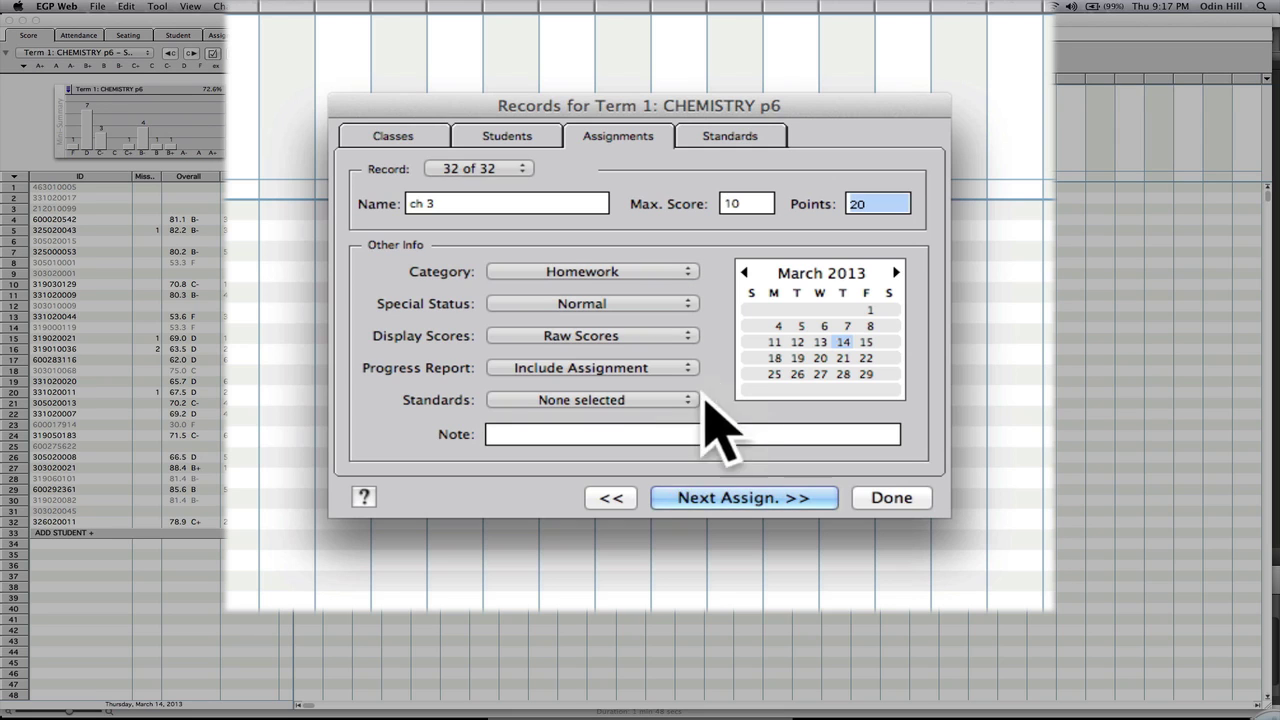
{"action": "left_click", "coordinate": [590, 434]}
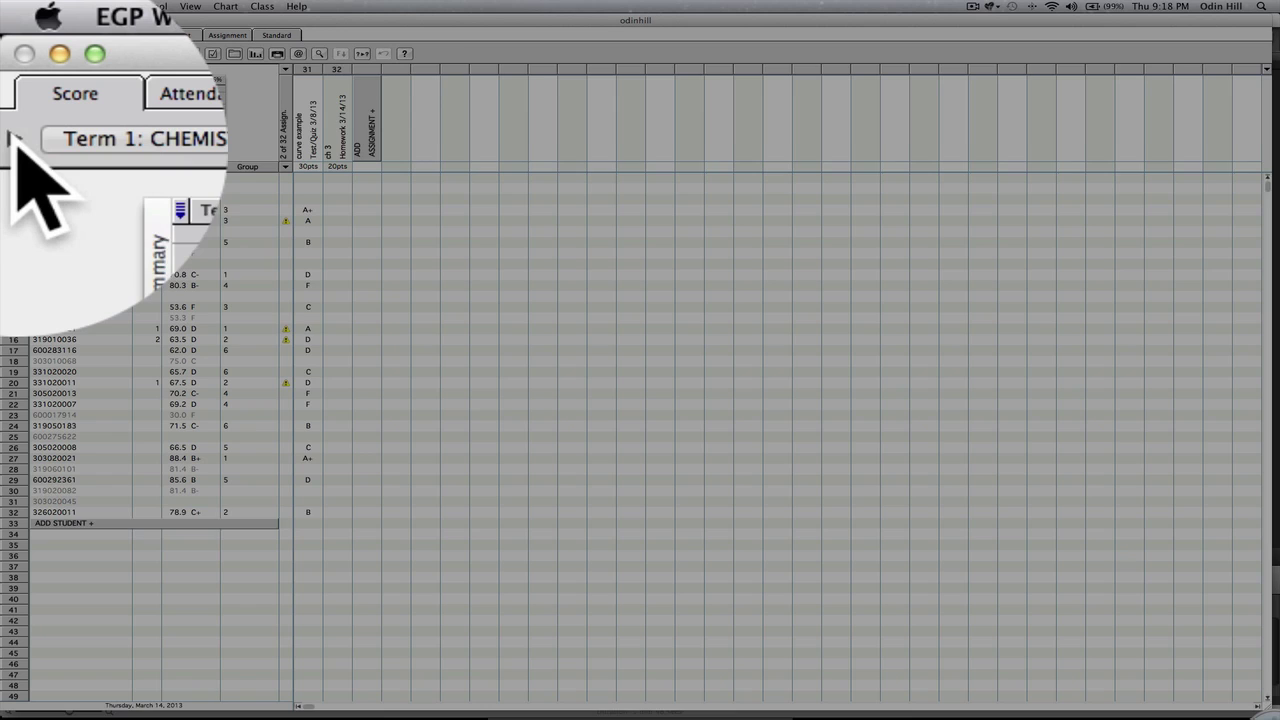
Use the Click Bar to give the first five students C-, C+, B, A- and A on ch 3
{"action": "left_click", "coordinate": [16, 138]}
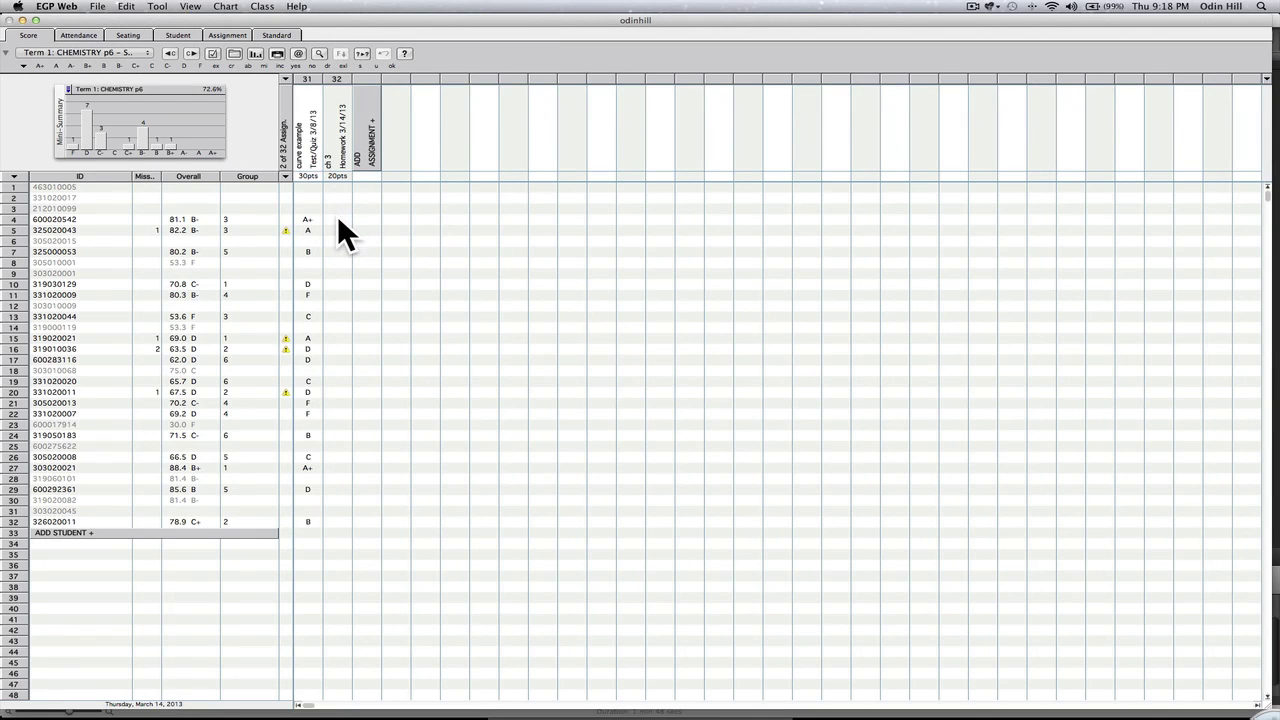
{"action": "left_click", "coordinate": [337, 219]}
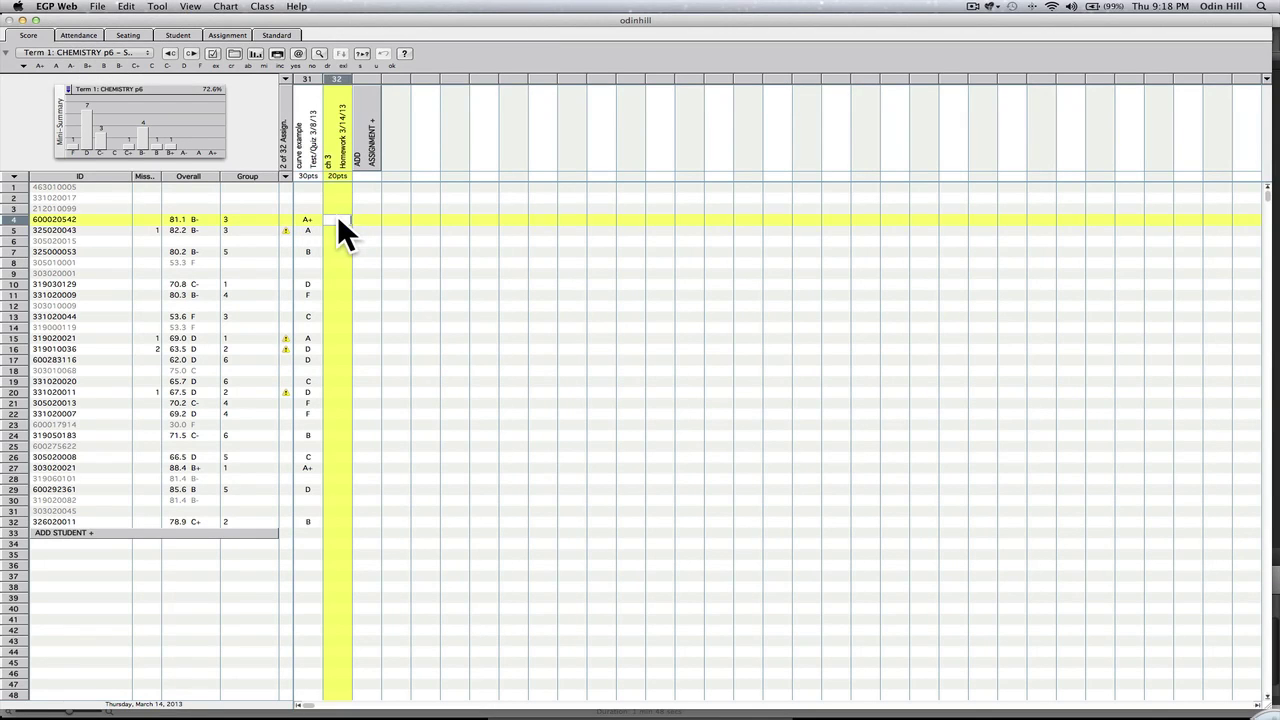
{"action": "left_click", "coordinate": [166, 64]}
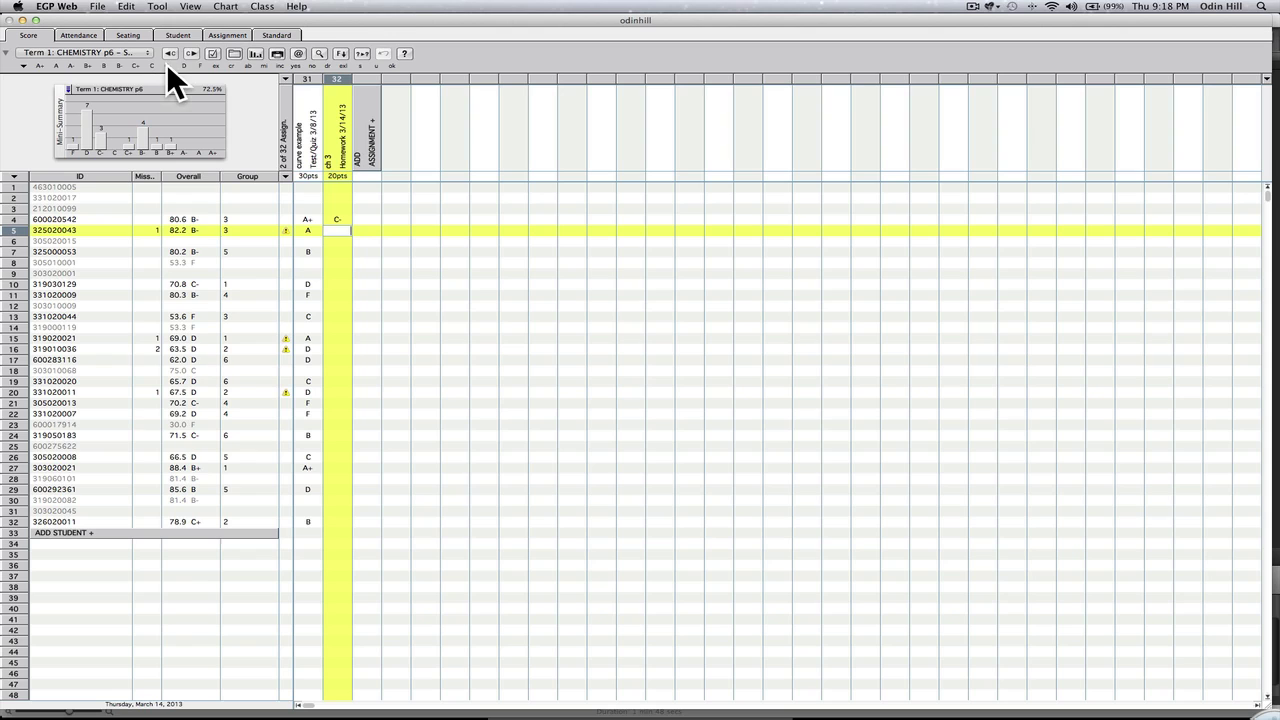
{"action": "left_click", "coordinate": [134, 63]}
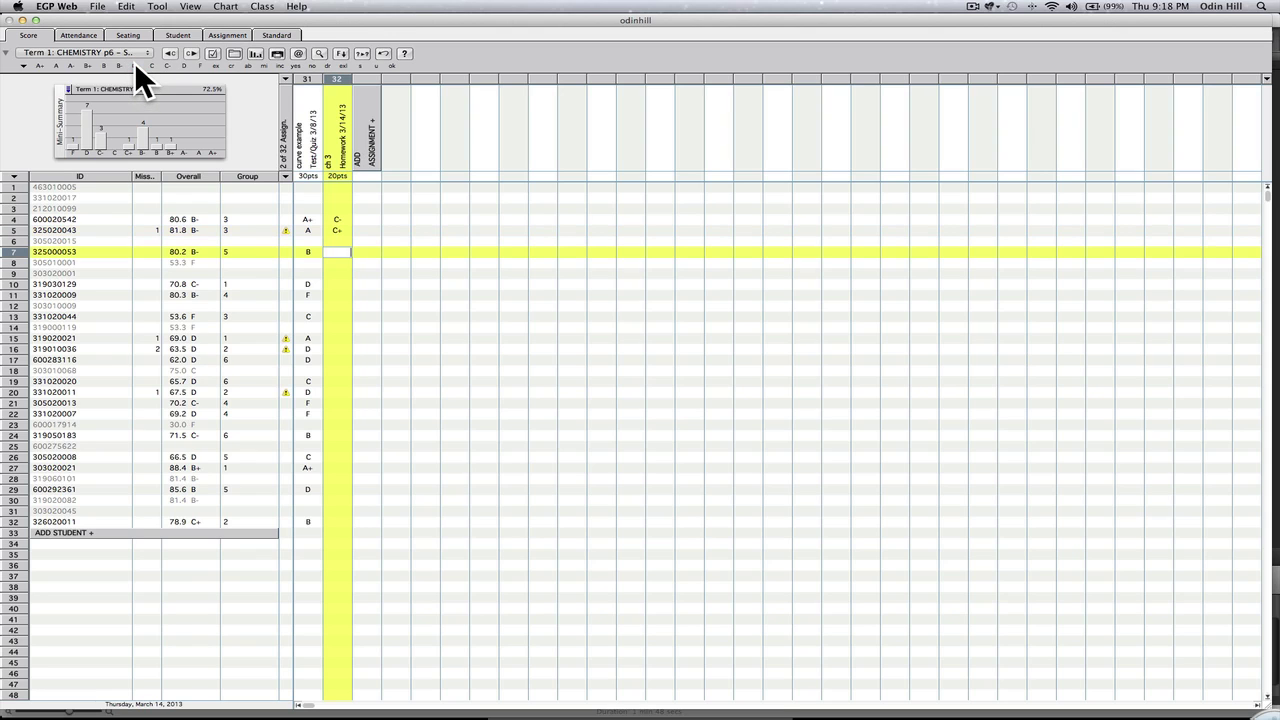
{"action": "left_click", "coordinate": [101, 63]}
{"action": "left_click", "coordinate": [70, 64]}
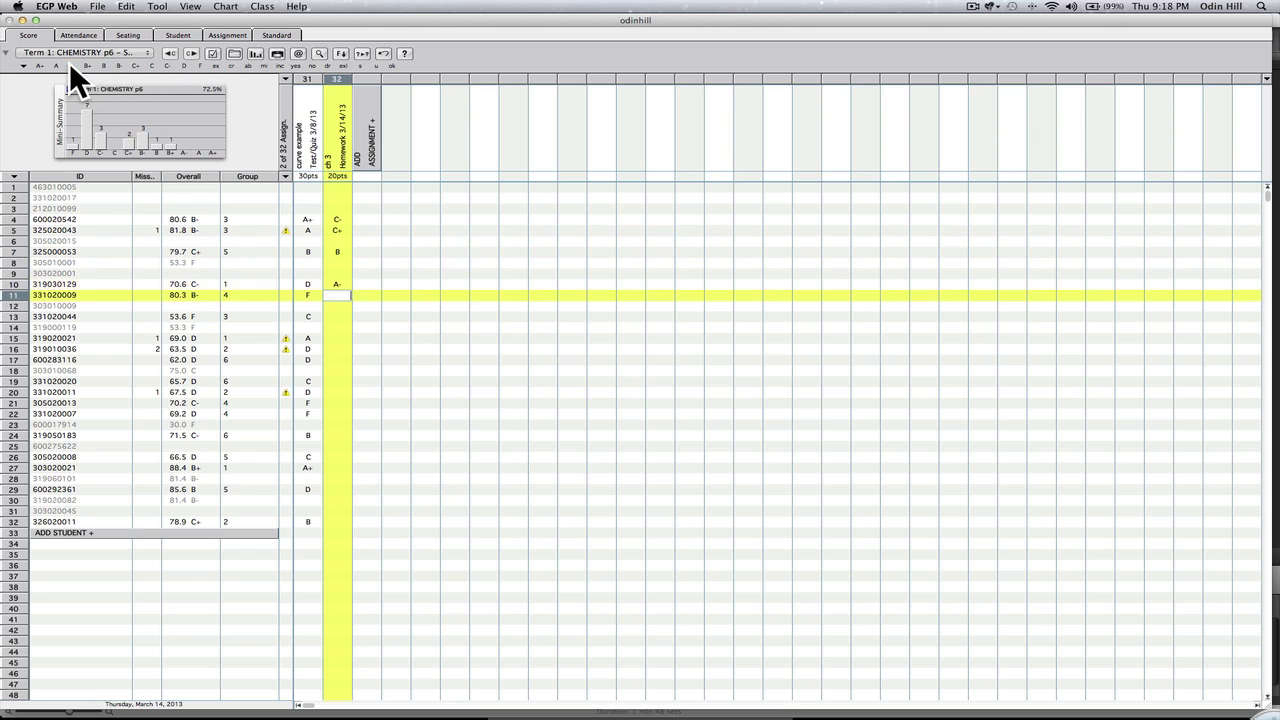
{"action": "left_click", "coordinate": [55, 64]}
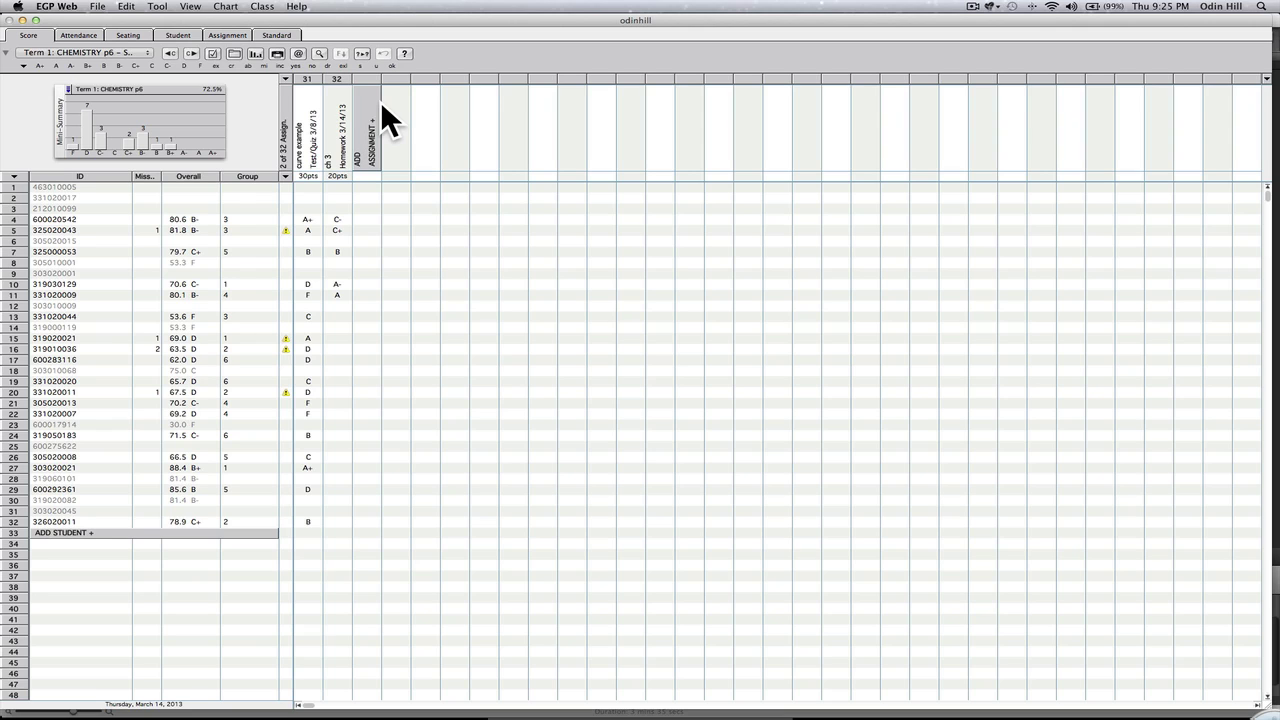
On the seating chart, enter ch 3 scores of 8.5 and 7 for two more students
{"action": "left_click", "coordinate": [131, 35]}
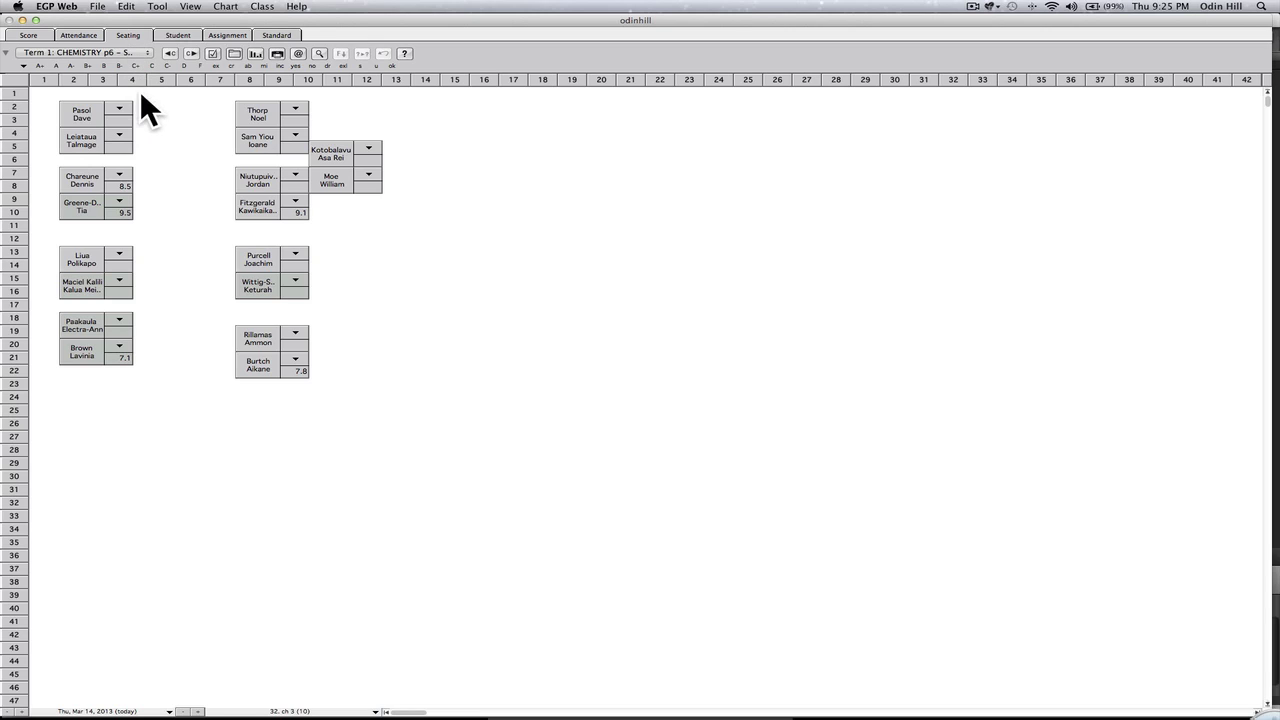
{"action": "left_click", "coordinate": [296, 147]}
{"action": "left_click_drag", "start_coordinate": [340, 157], "coordinate": [322, 161]}
{"action": "key", "text": "Return"}
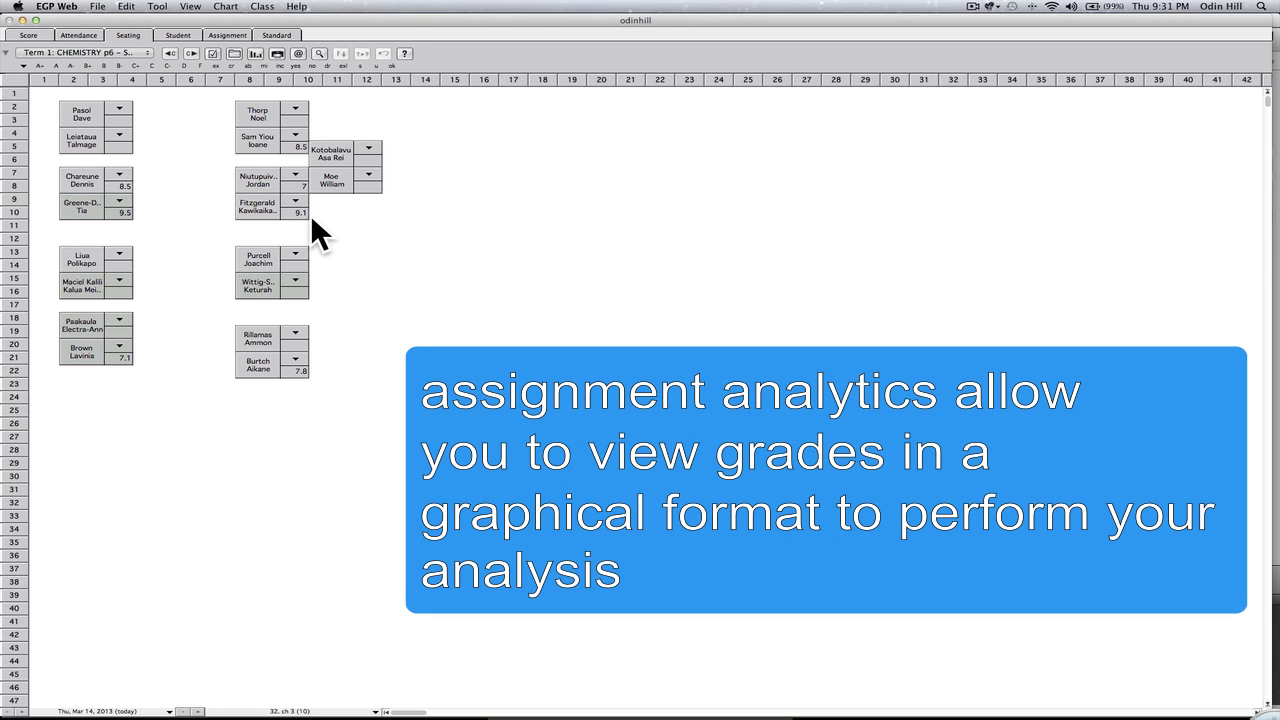
Back on the score grid, set the mini-summary to the ch 3 assignment graph (82.1% average)
{"action": "left_click", "coordinate": [35, 35]}
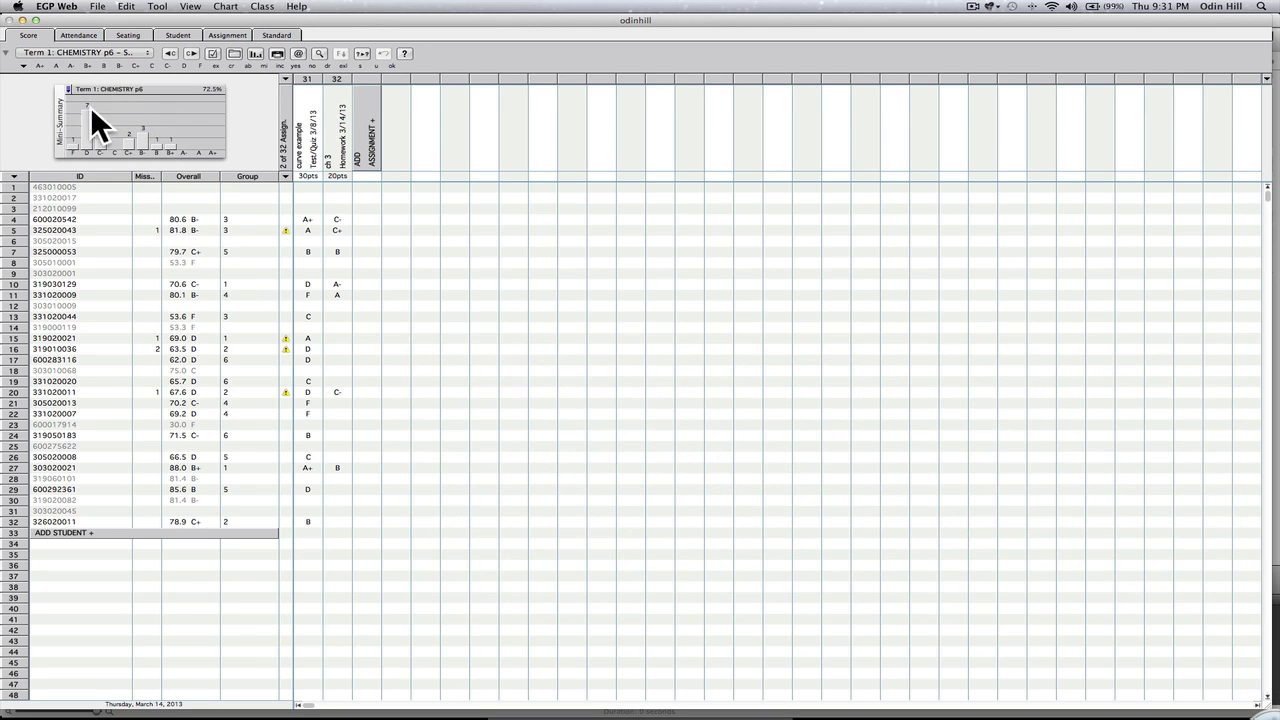
{"action": "left_click", "coordinate": [68, 89]}
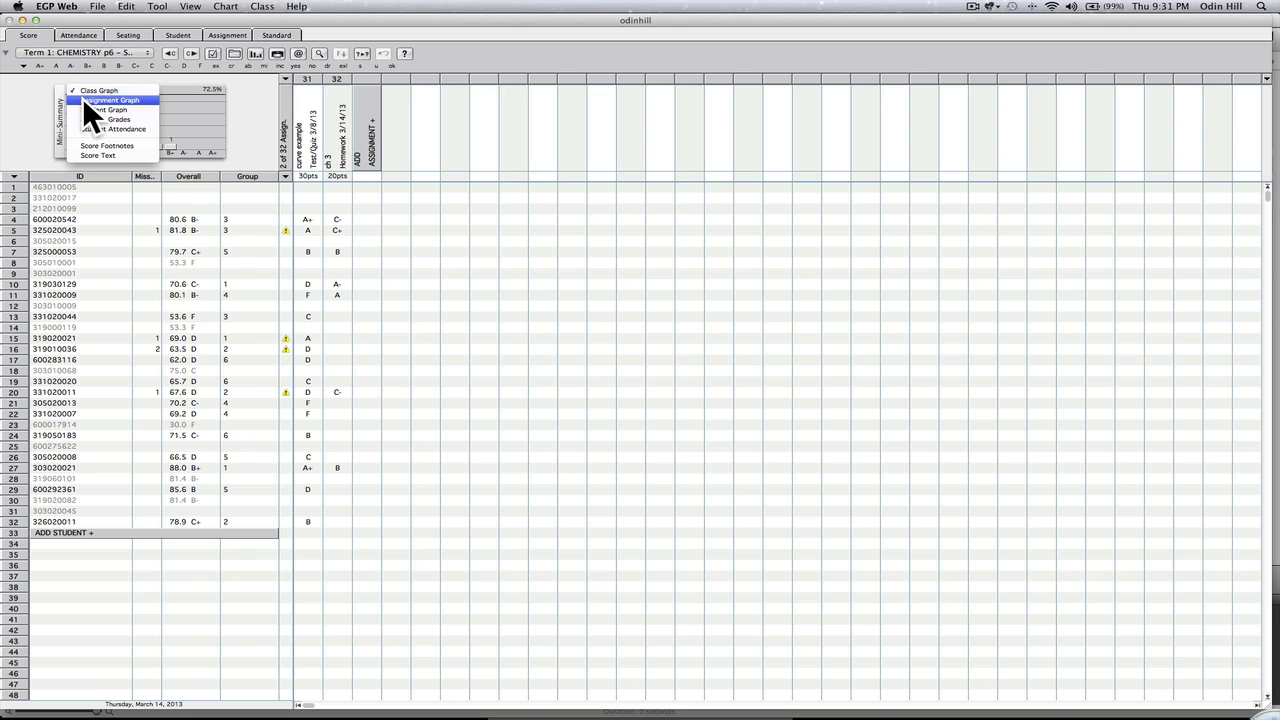
{"action": "left_click", "coordinate": [85, 100]}
{"action": "left_click", "coordinate": [333, 134]}
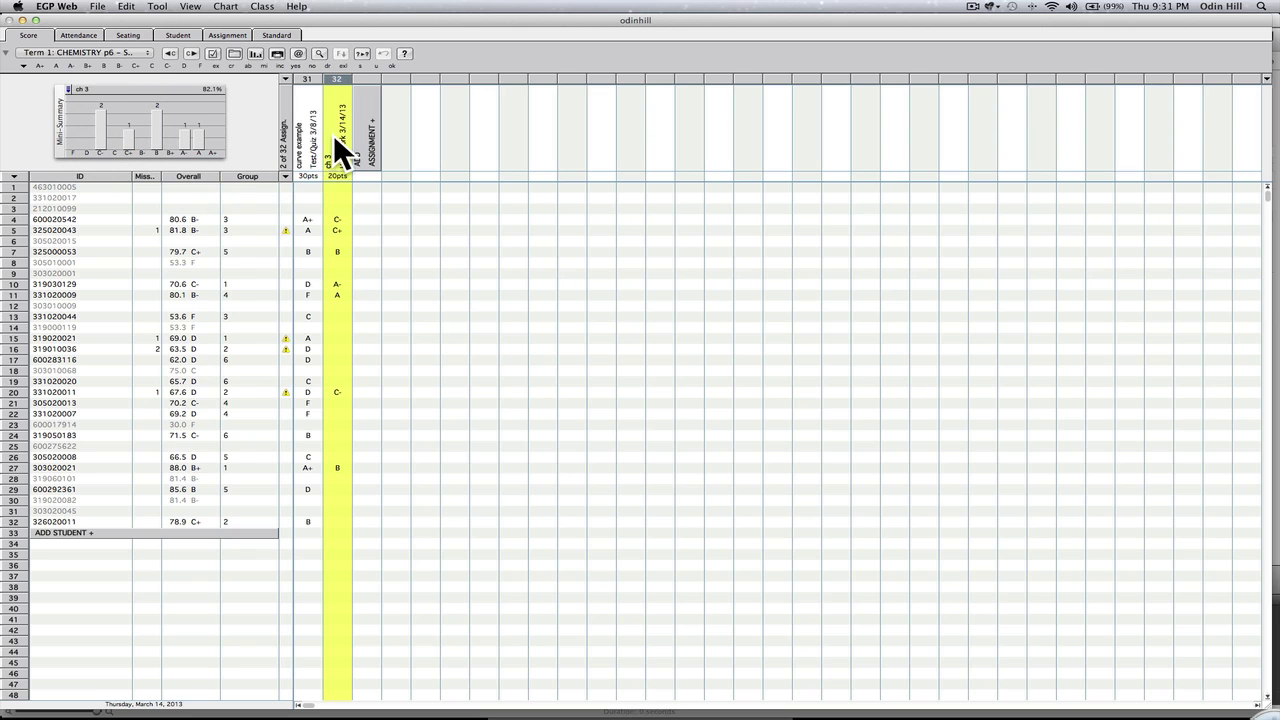
{"action": "left_click", "coordinate": [301, 143]}
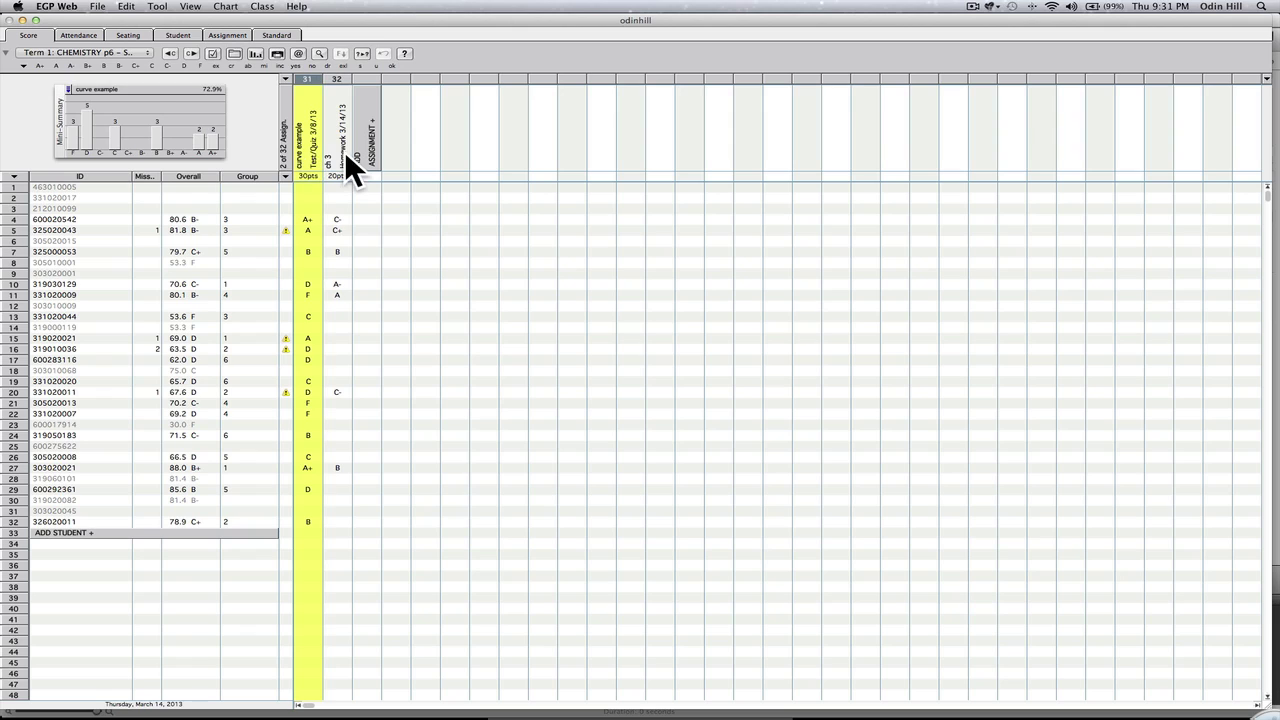
{"action": "left_click", "coordinate": [344, 150]}
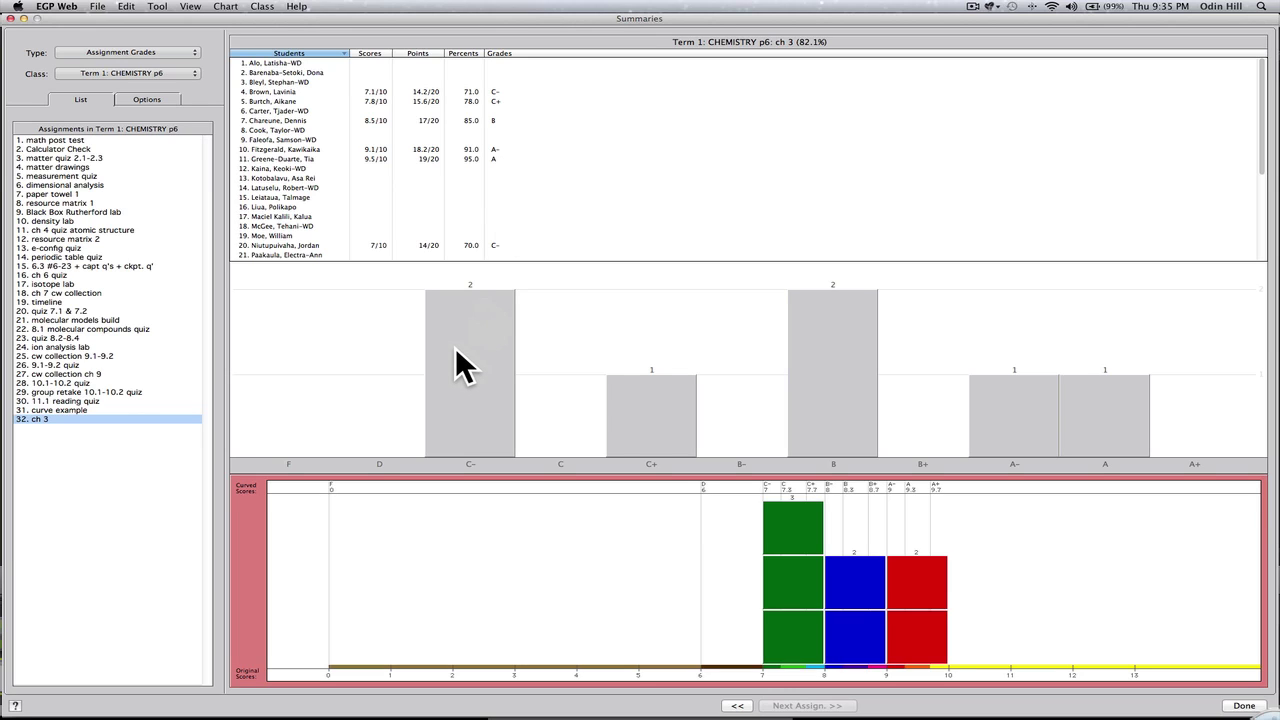
Review the ch 3 summary: two C-, one C+, two B, one A- and one A
{"action": "mouse_move", "coordinate": [455, 347]}
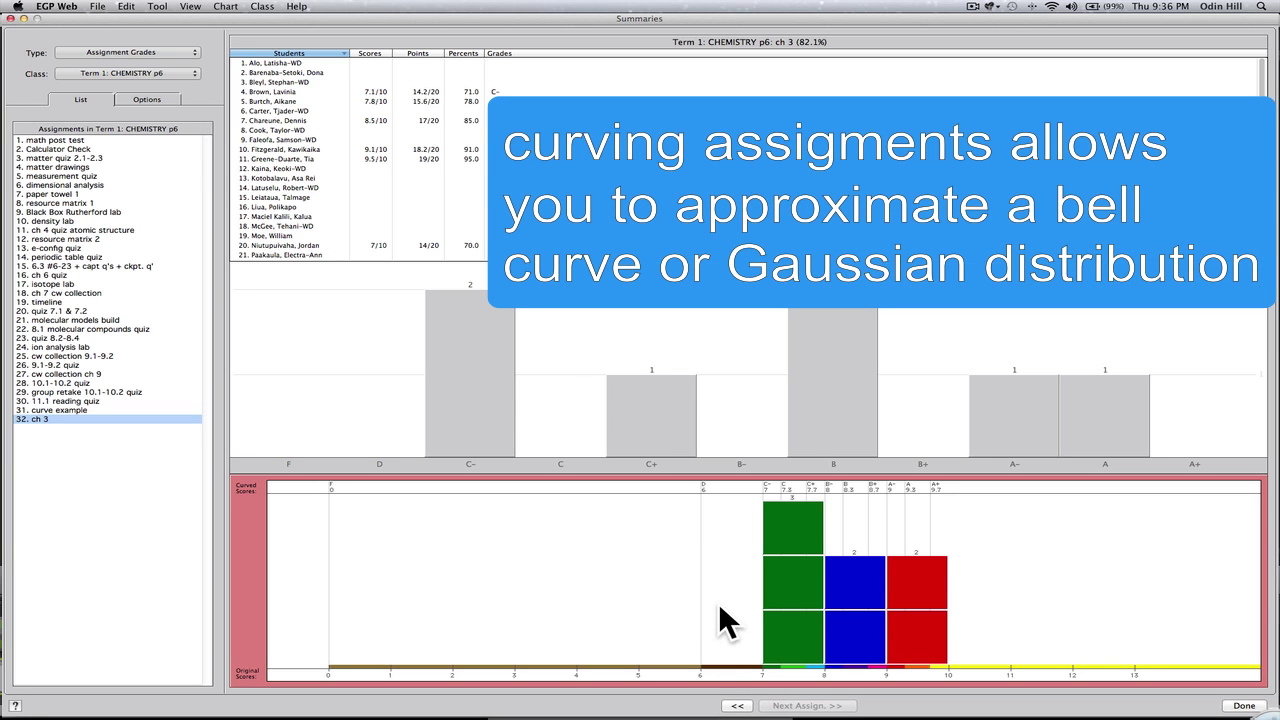
Curve 'curve example' by shifting boundaries left three times, raising its average from 72.9% to 82.4%
{"action": "left_click", "coordinate": [737, 705]}
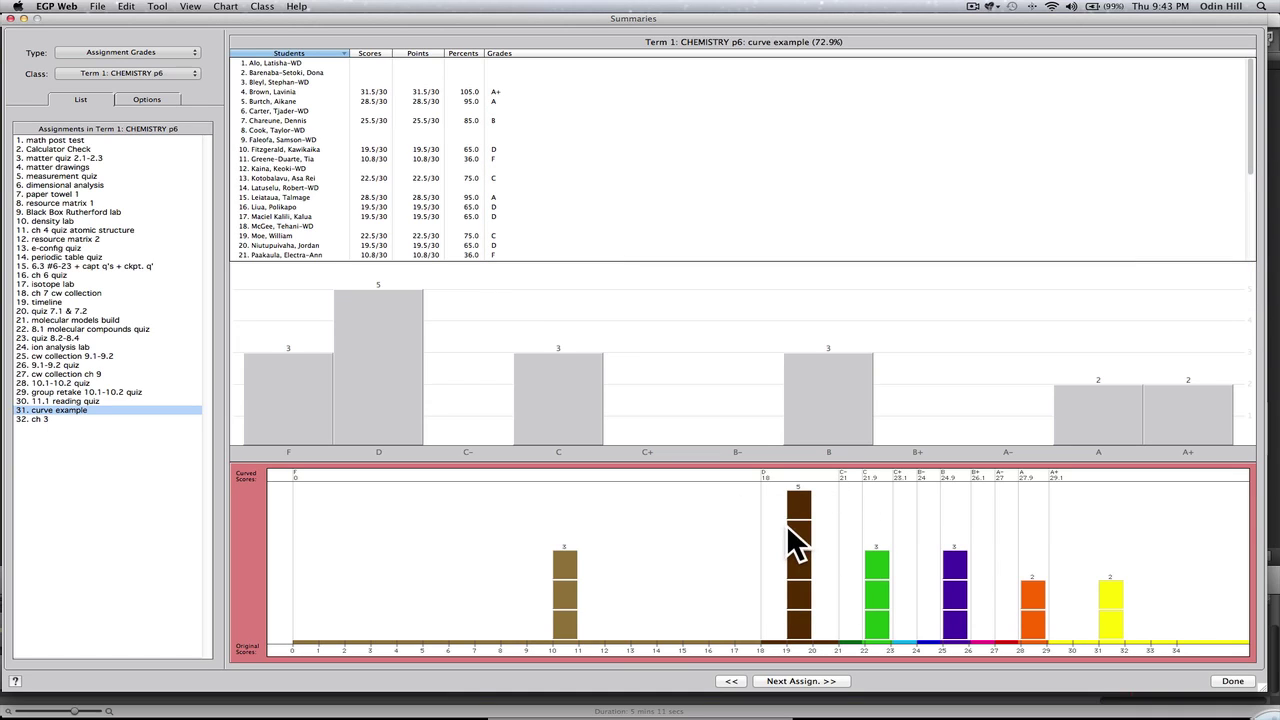
{"action": "left_click", "coordinate": [154, 96]}
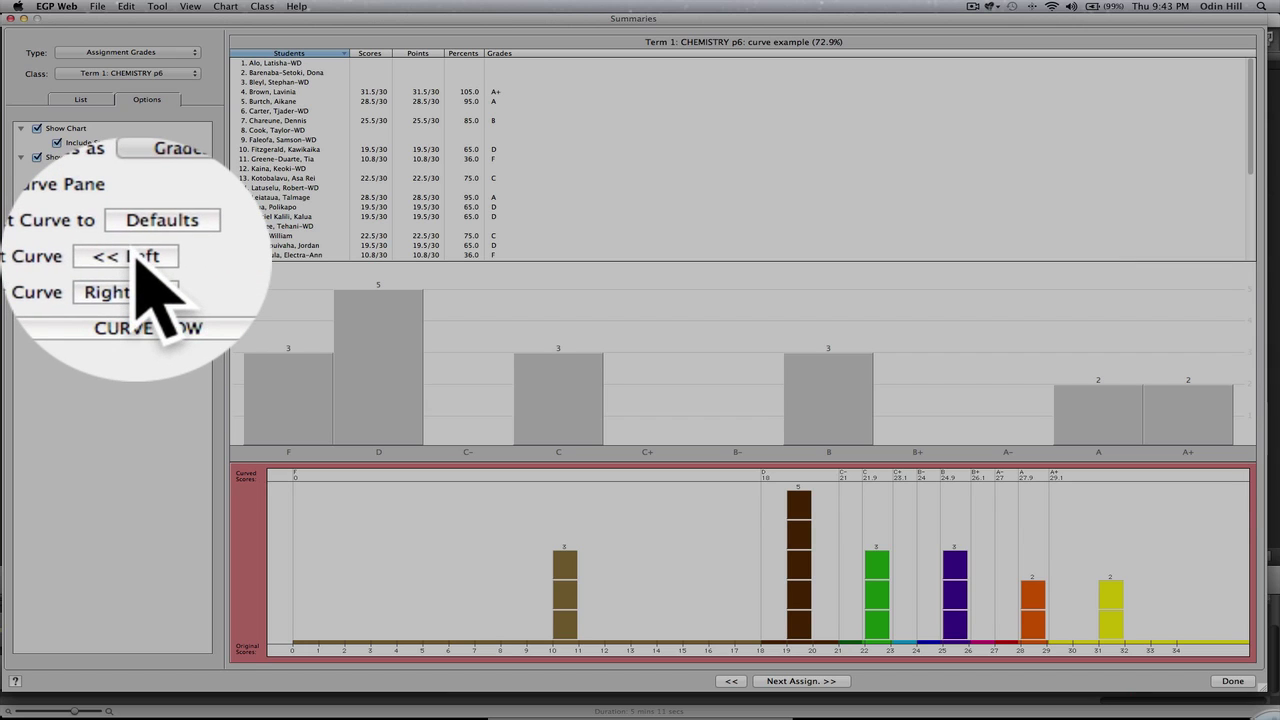
{"action": "left_click", "coordinate": [137, 262]}
{"action": "left_click", "coordinate": [137, 263]}
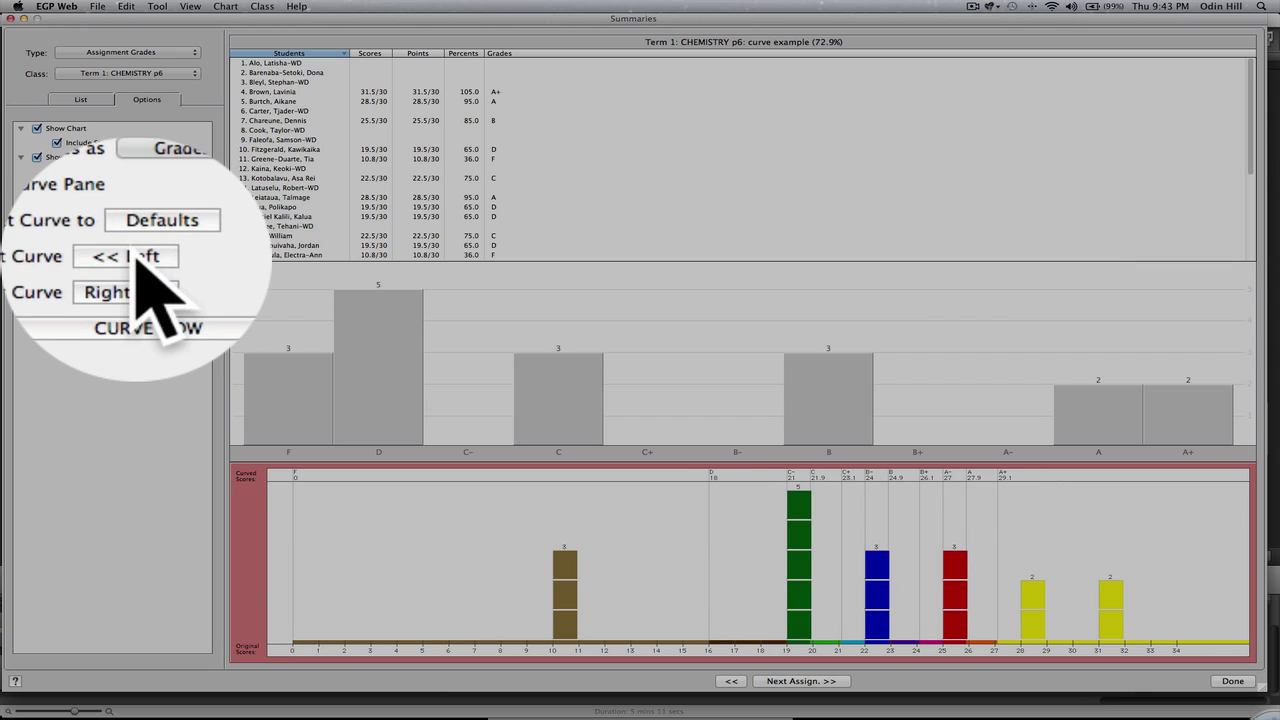
{"action": "left_click", "coordinate": [121, 259]}
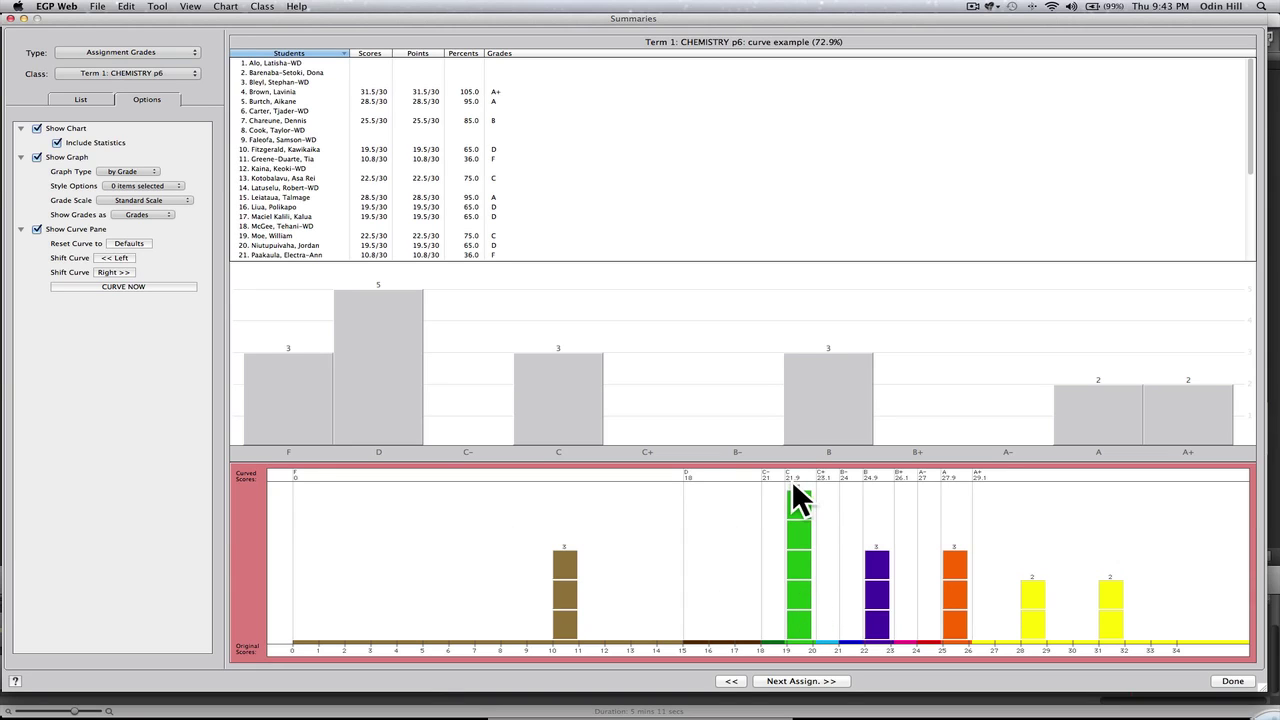
{"action": "left_click", "coordinate": [164, 287]}
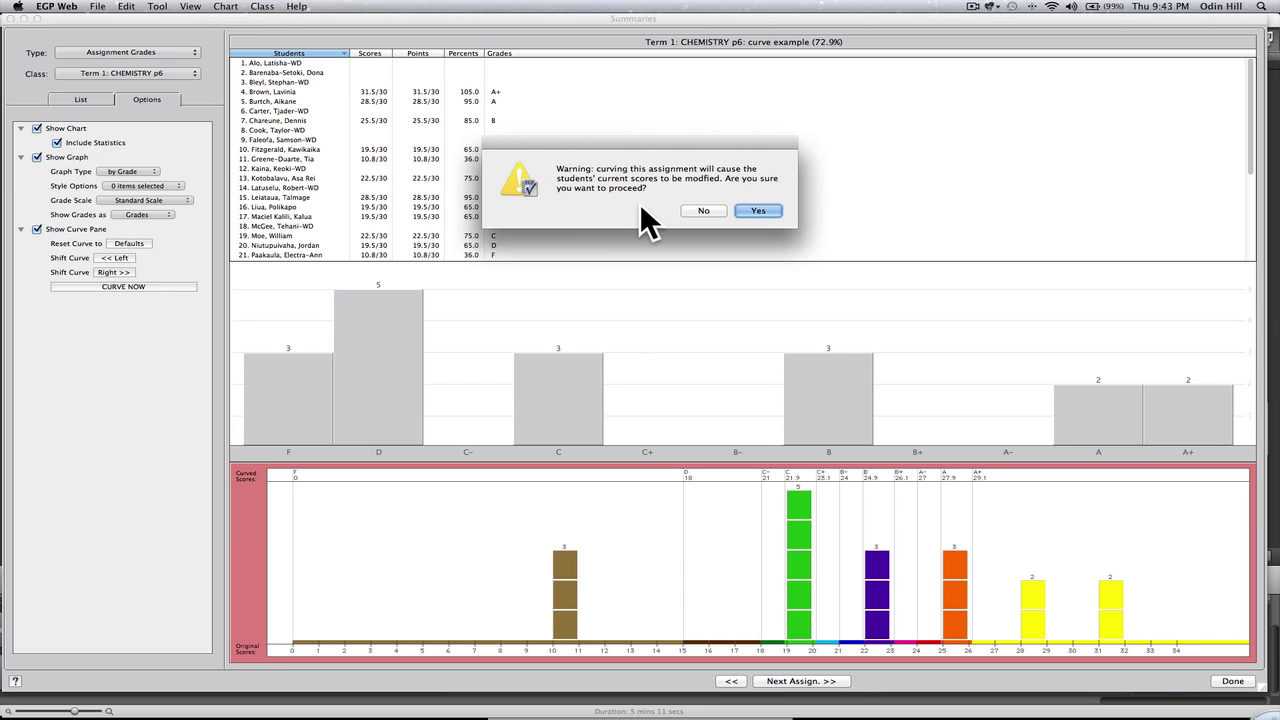
{"action": "left_click", "coordinate": [767, 208]}
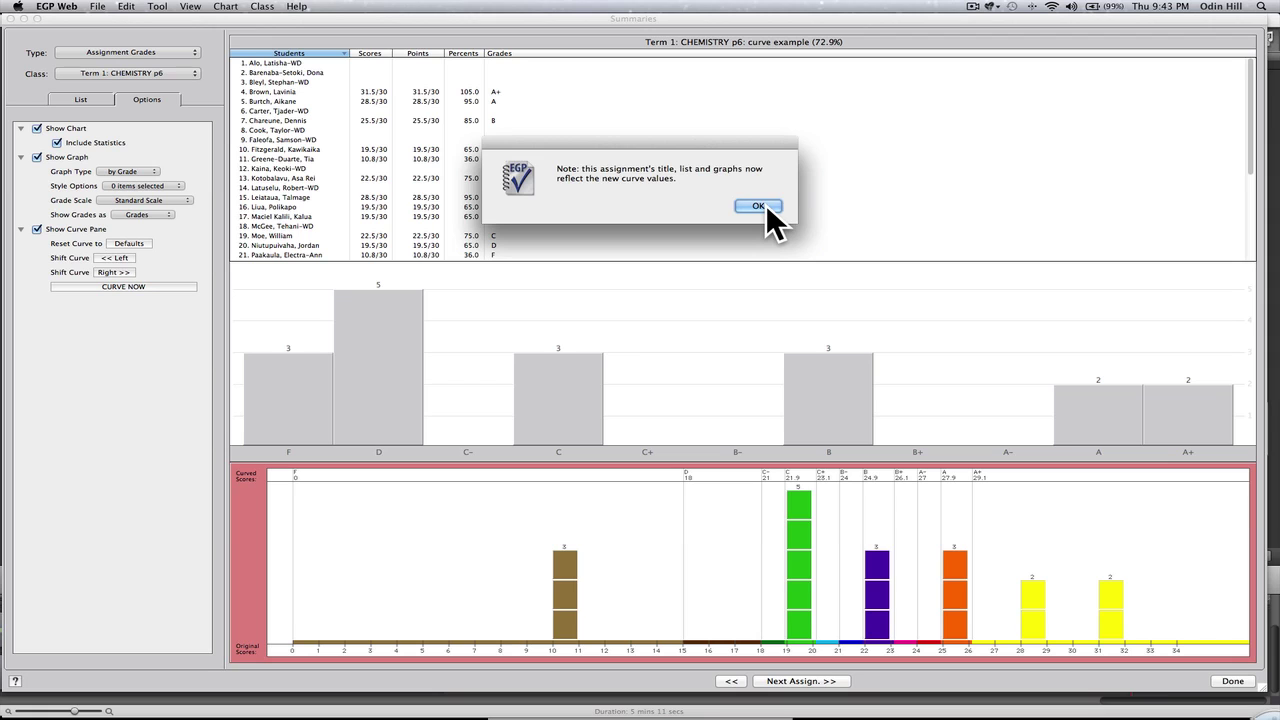
{"action": "left_click", "coordinate": [767, 207]}
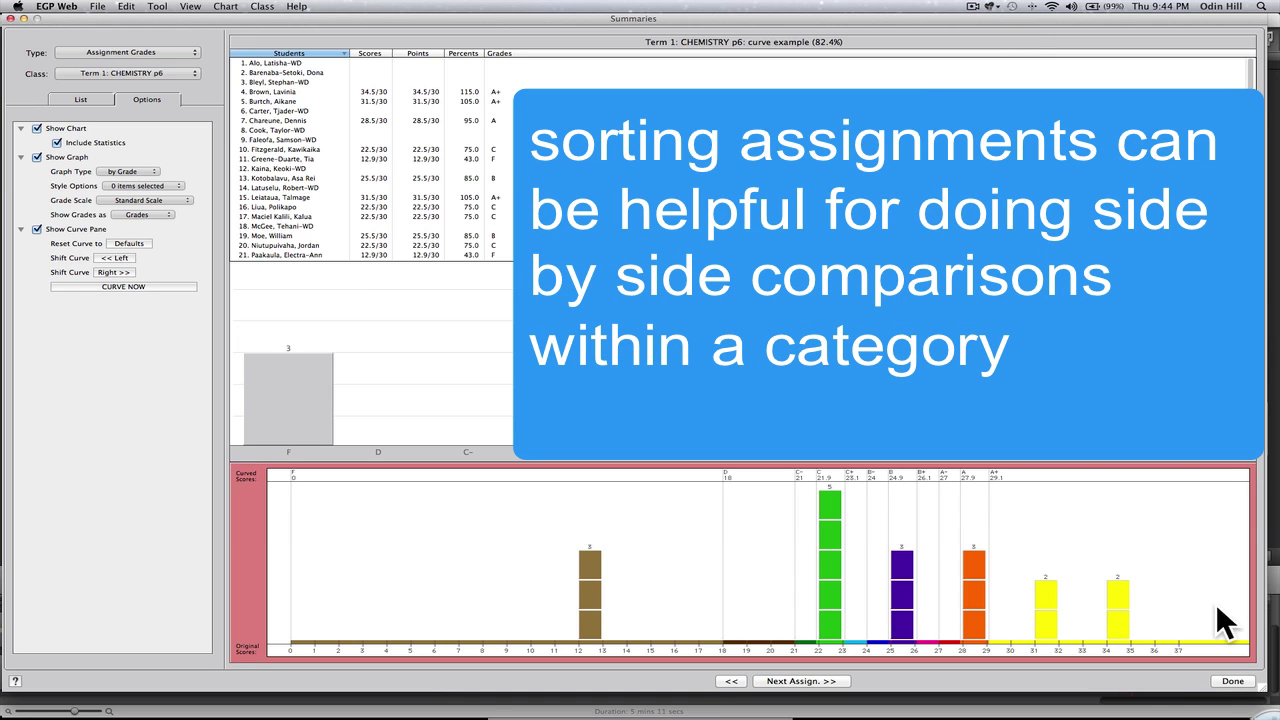
Close the summaries, sort assignments by reverse date, then bring up Mission Control
{"action": "left_click", "coordinate": [1230, 683]}
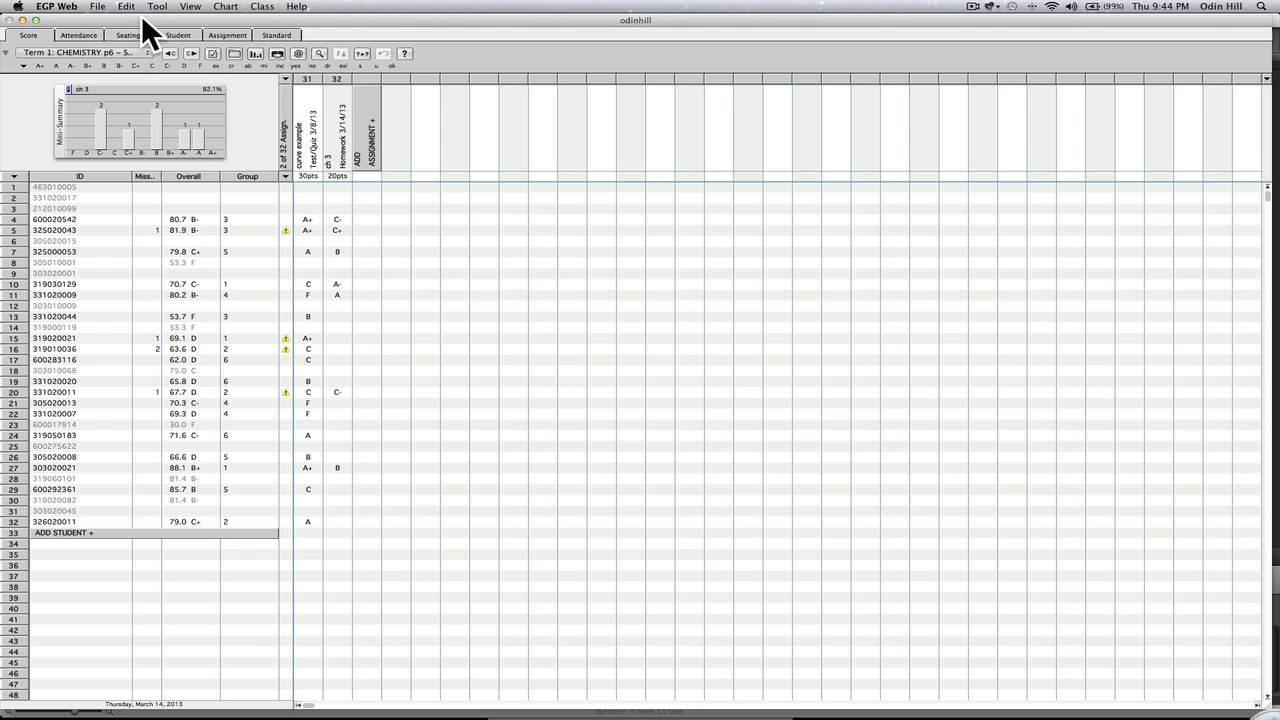
{"action": "left_click", "coordinate": [192, 7]}
{"action": "mouse_move", "coordinate": [200, 88]}
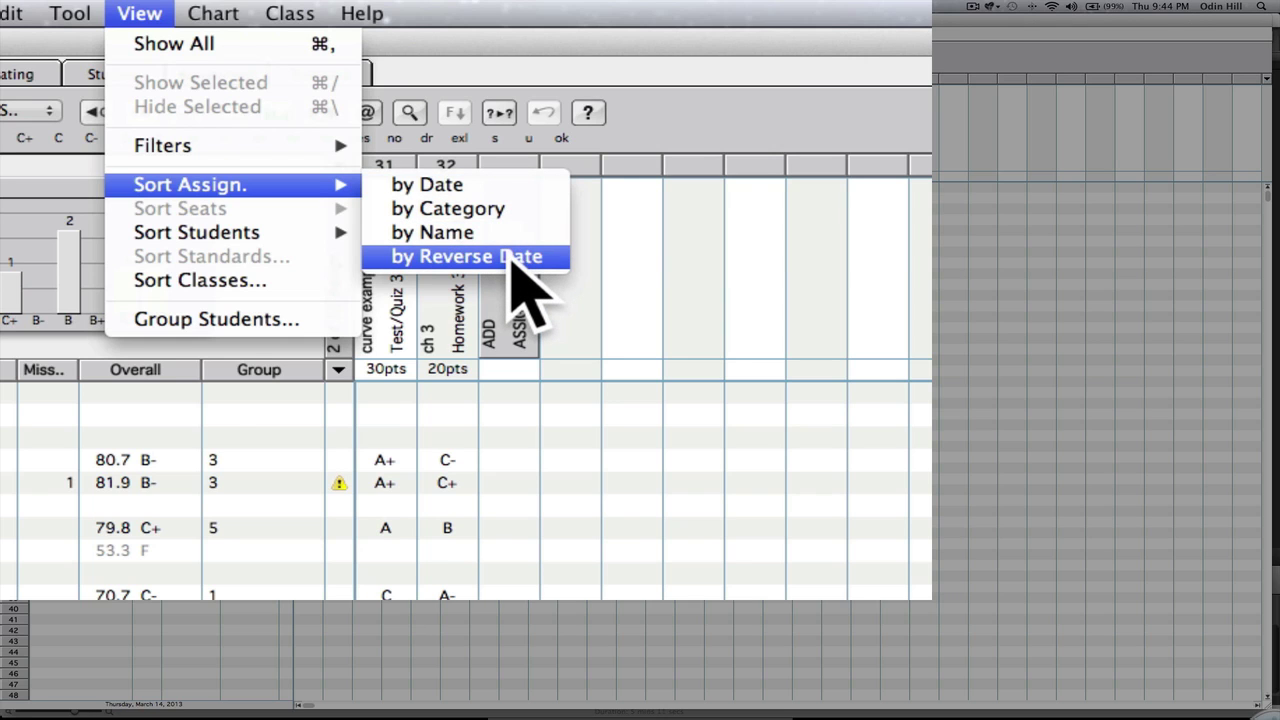
{"action": "left_click", "coordinate": [513, 258]}
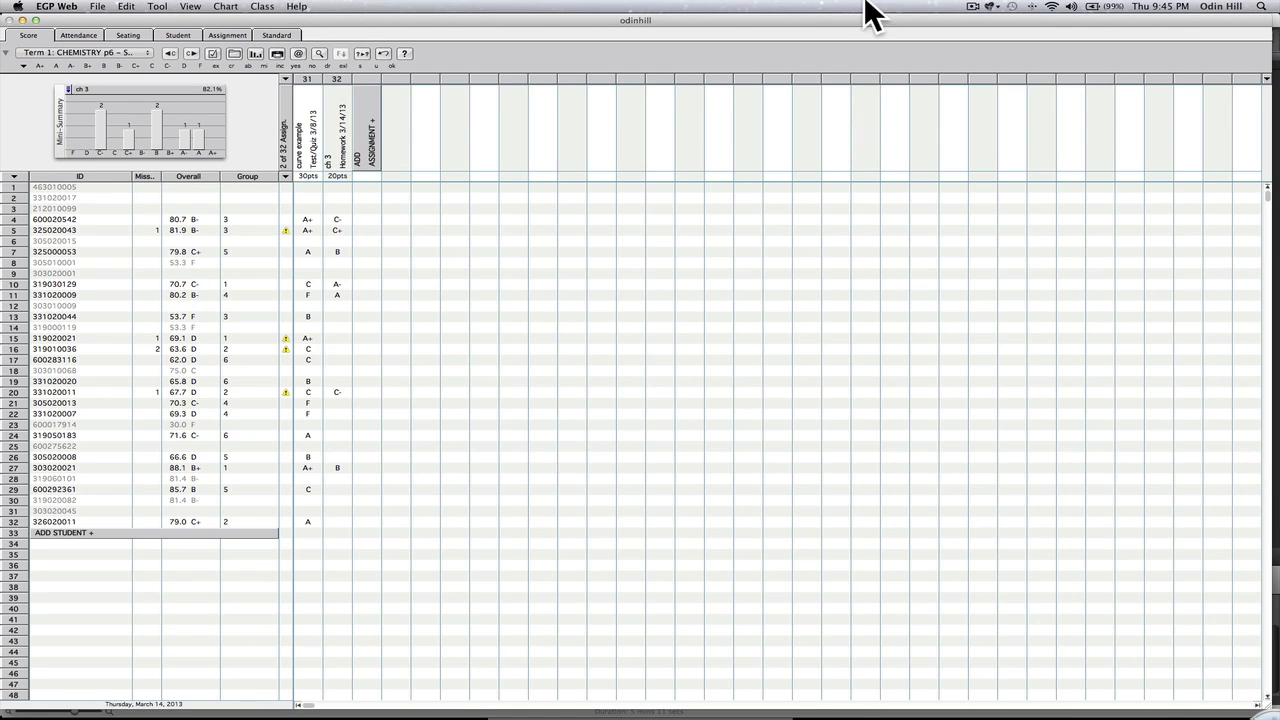
{"action": "key", "text": "ctrl+Up"}
Switch to the full-screen Firefox space showing the assignment lesson objectives slide
{"action": "left_click", "coordinate": [847, 55]}
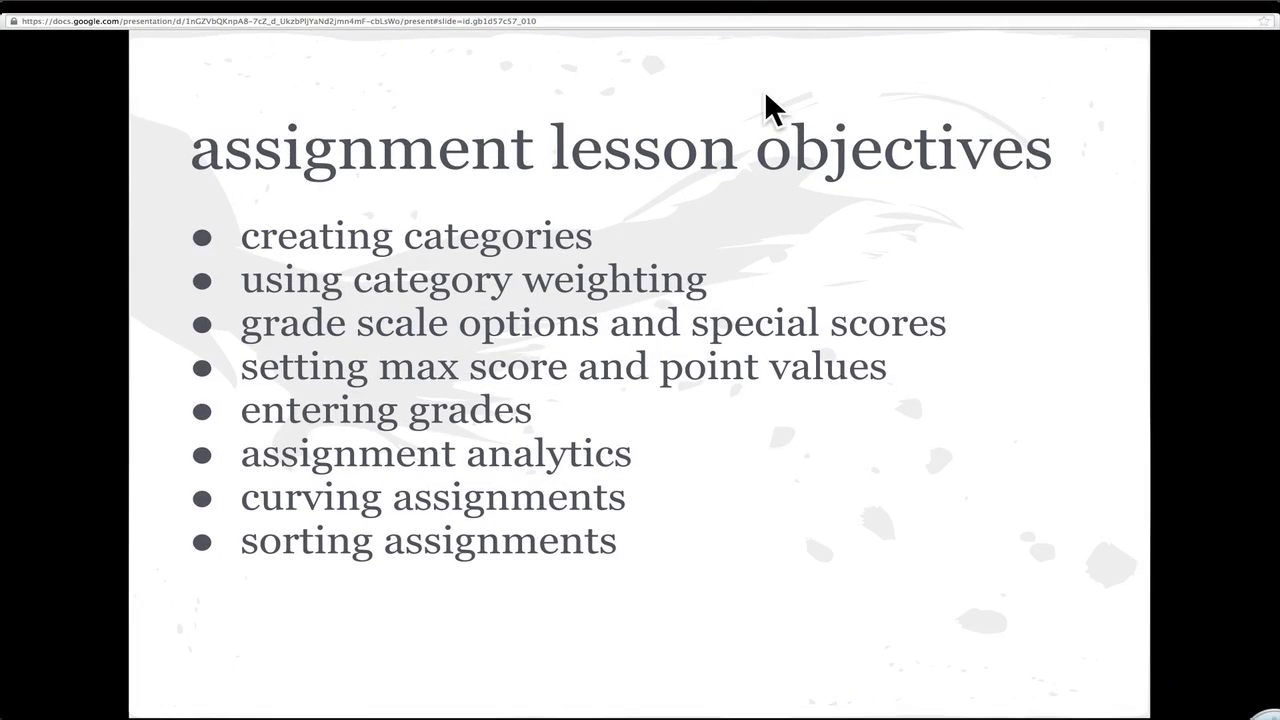